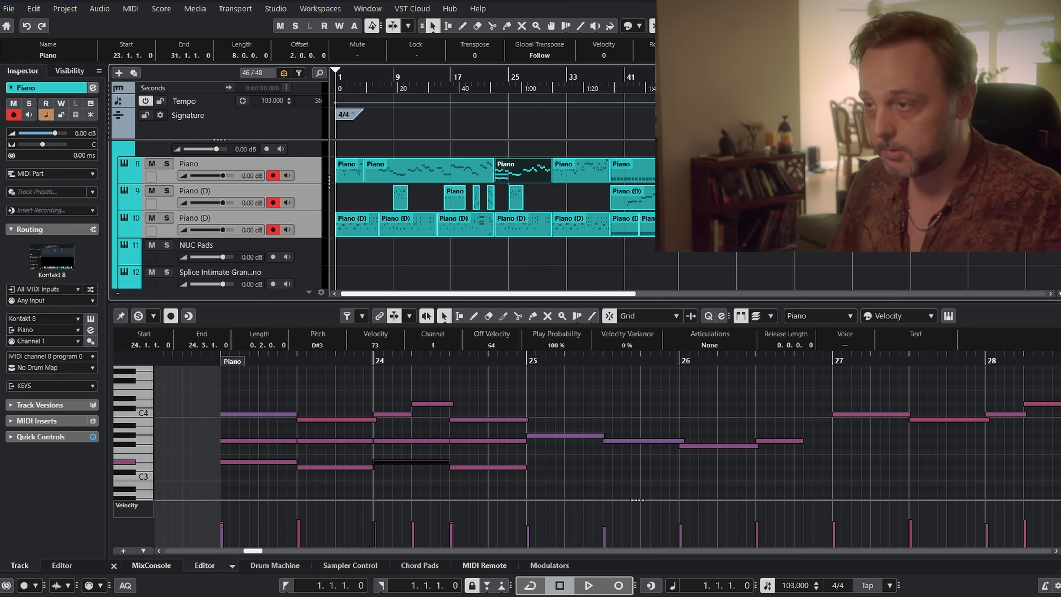
Play back the piano sketch from the start and select the Piano part that begins at bar 5.
key(space)
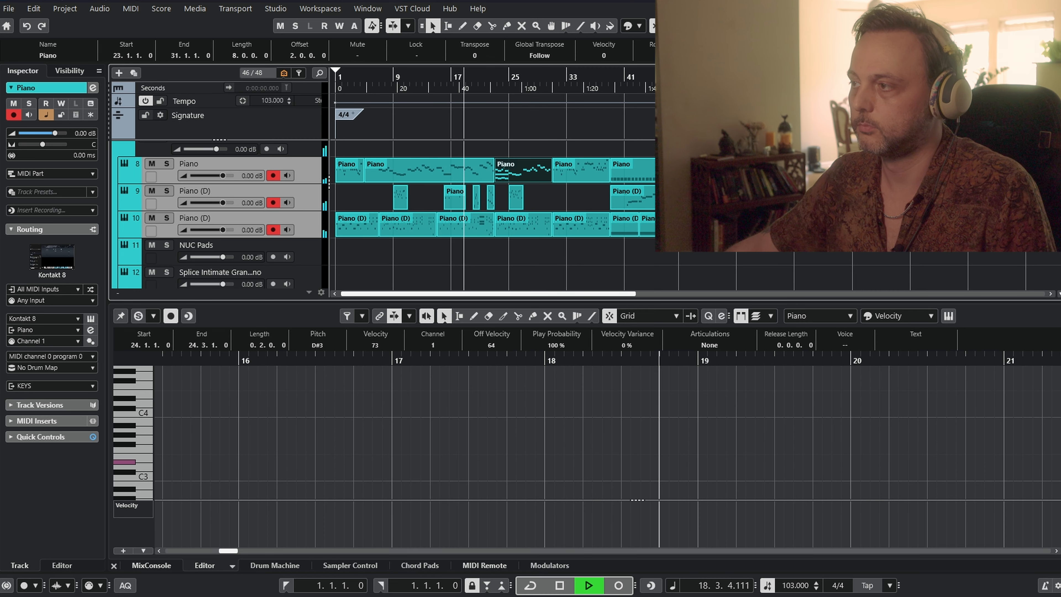
click(476, 173)
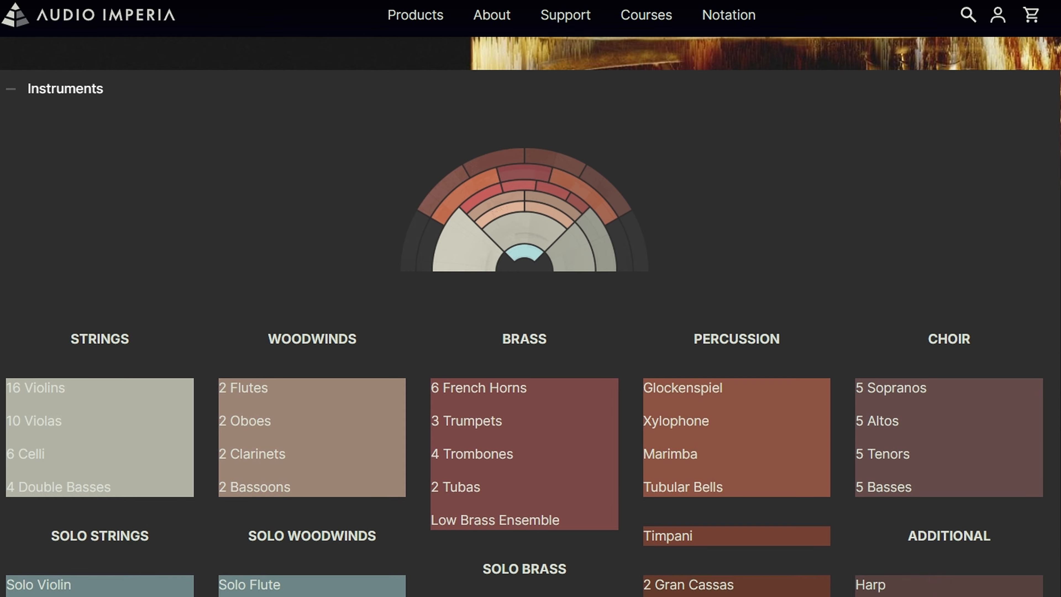
Switch to the Audio Imperia website and look through the orchestral instrument list and the product catalogue.
scroll(530, 317, down, 4)
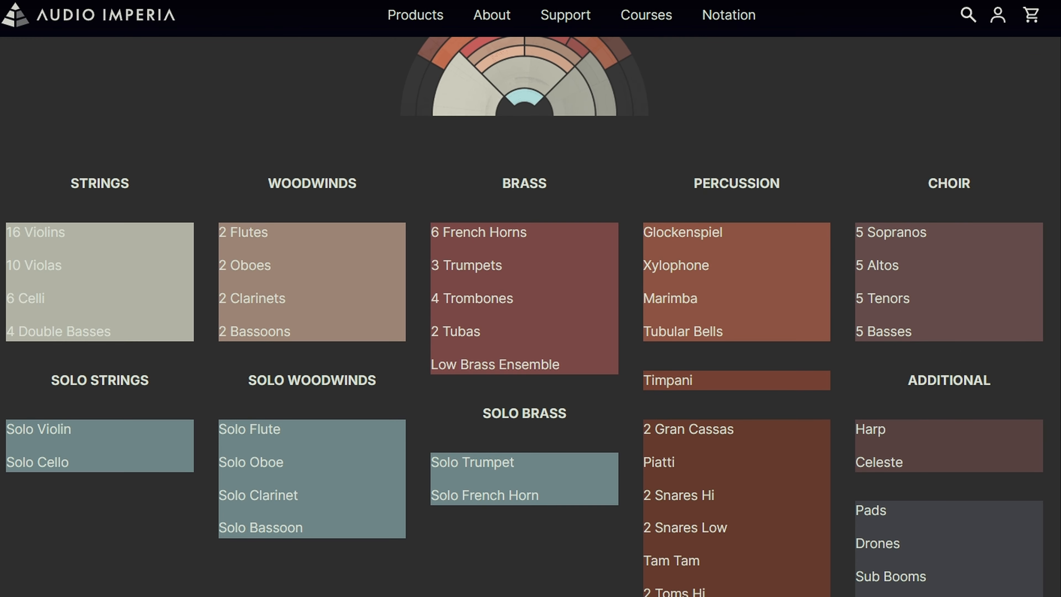
scroll(530, 317, down, 2)
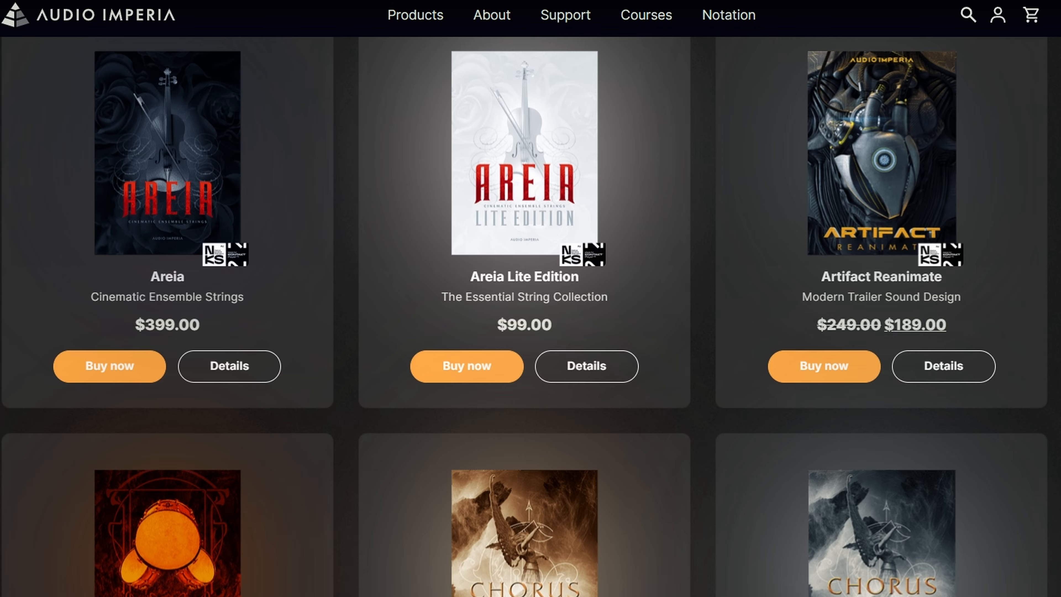
scroll(530, 317, down, 5)
scroll(530, 316, down, 7)
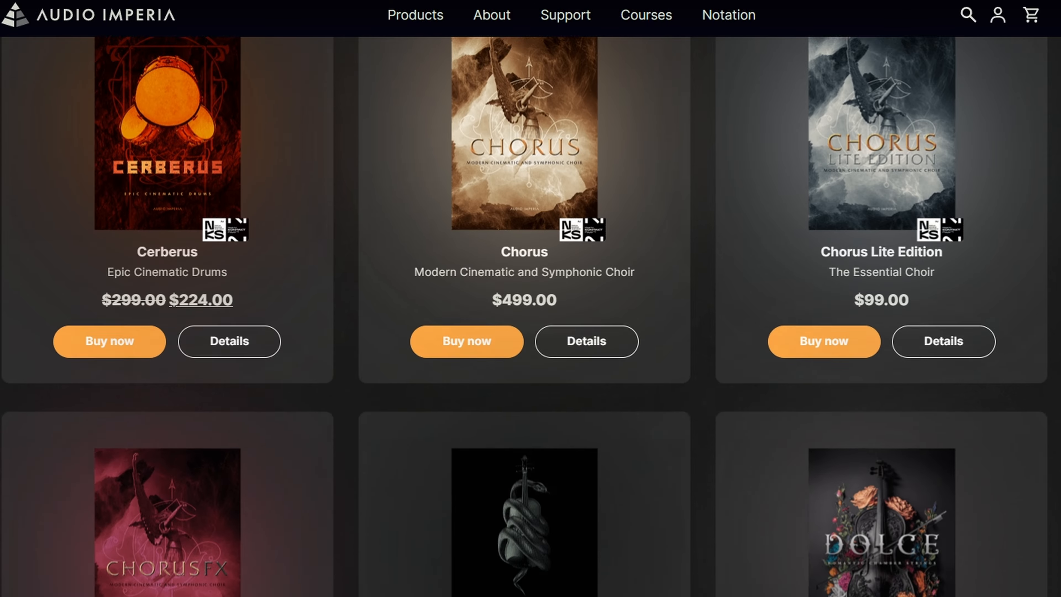
scroll(530, 316, down, 6)
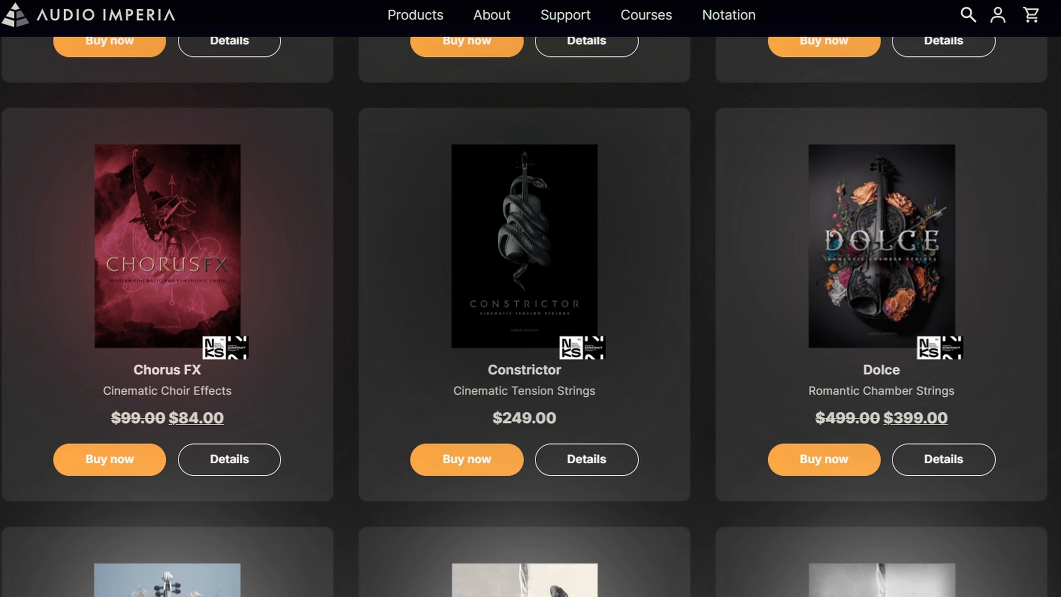
scroll(531, 316, down, 4)
scroll(531, 316, down, 12)
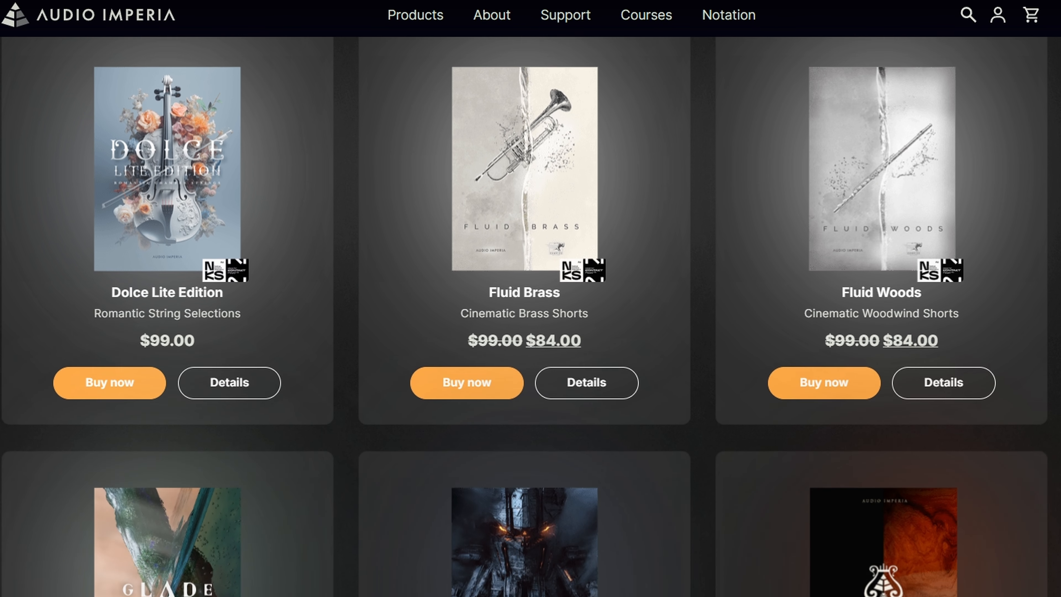
scroll(530, 317, down, 8)
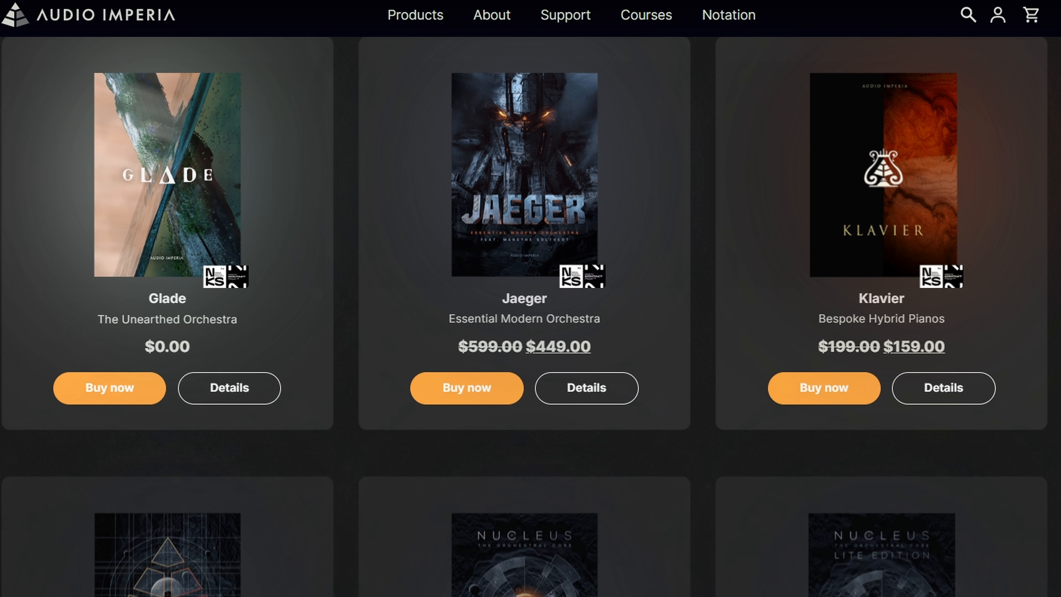
scroll(531, 316, down, 9)
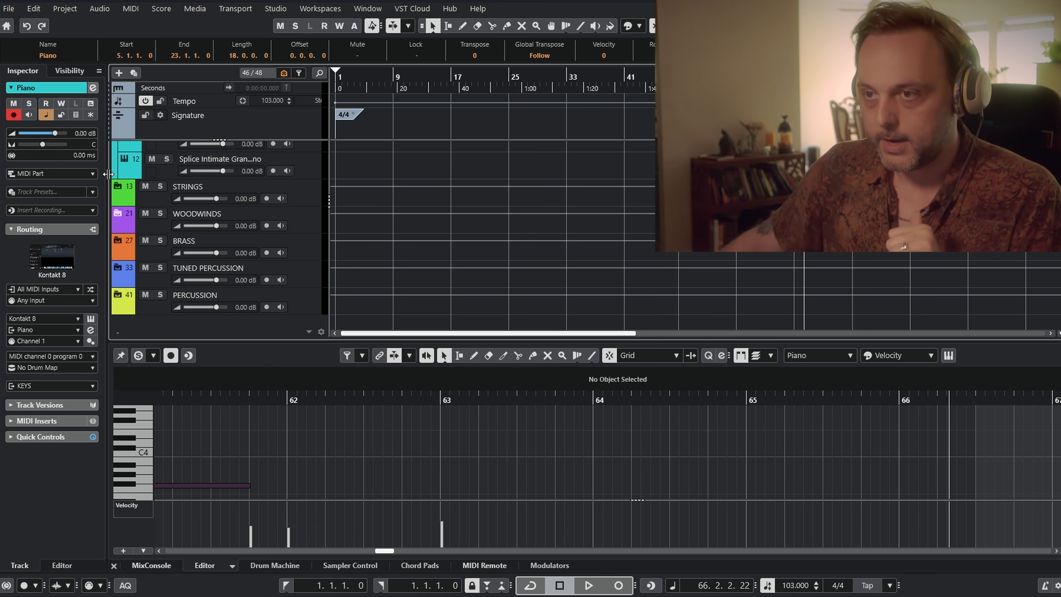
Expand the STRINGS track folder and select the NUC Bass track.
click(117, 186)
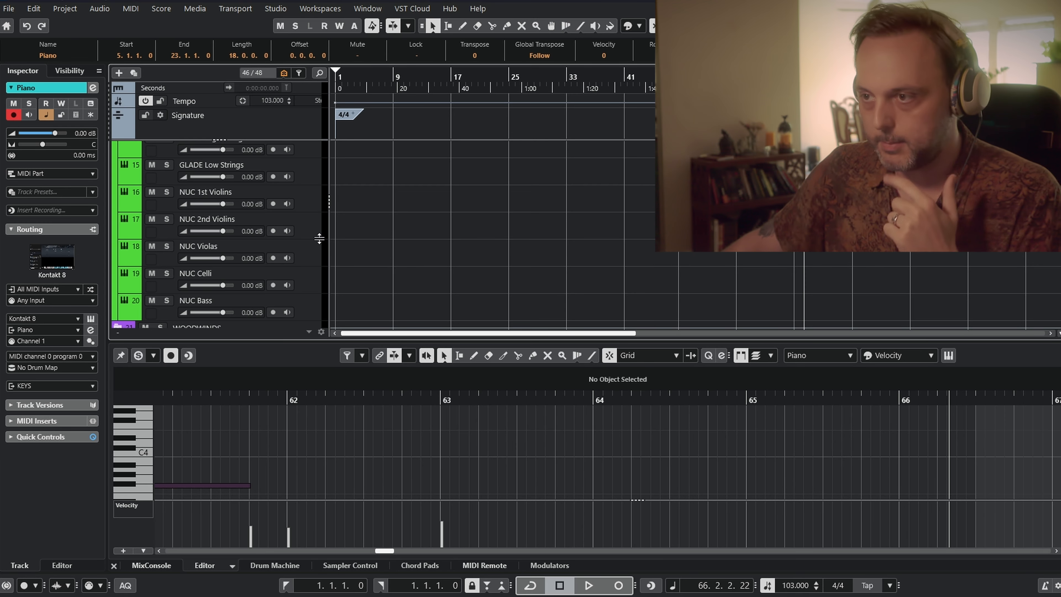
scroll(320, 241, up, 2)
scroll(373, 236, down, 1)
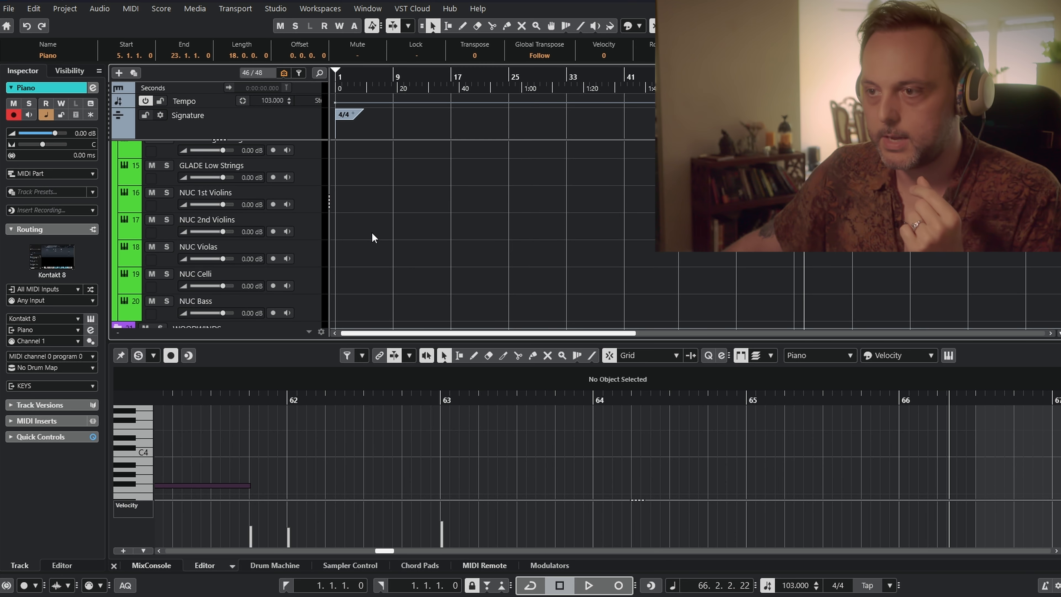
scroll(358, 264, down, 1)
click(358, 265)
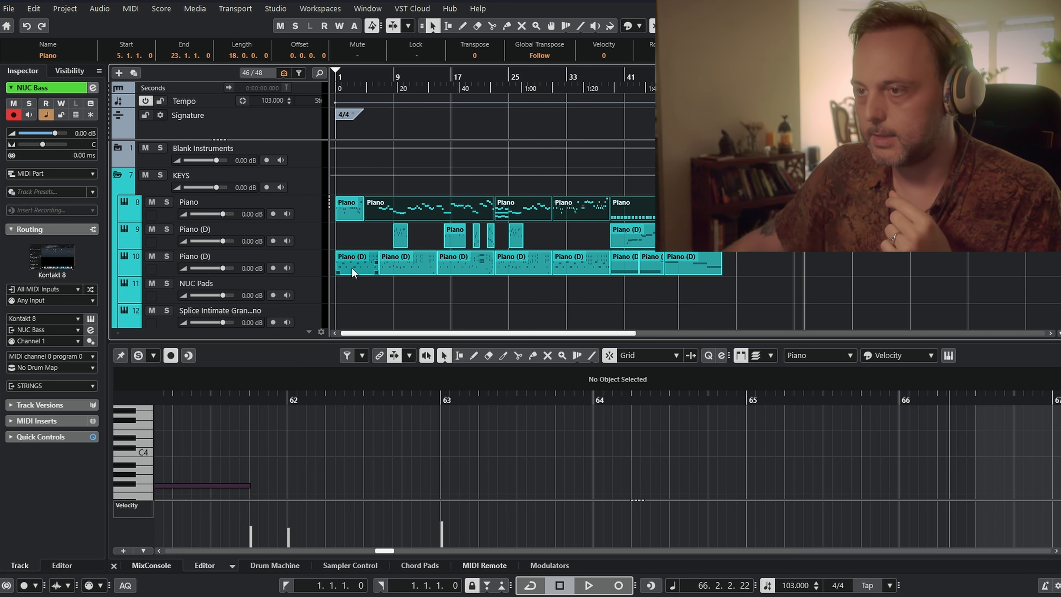
Copy the first Piano (D) part, bars 1 to 7, onto the NUC Bass track at bar 1 and audition it soloed.
click(351, 267)
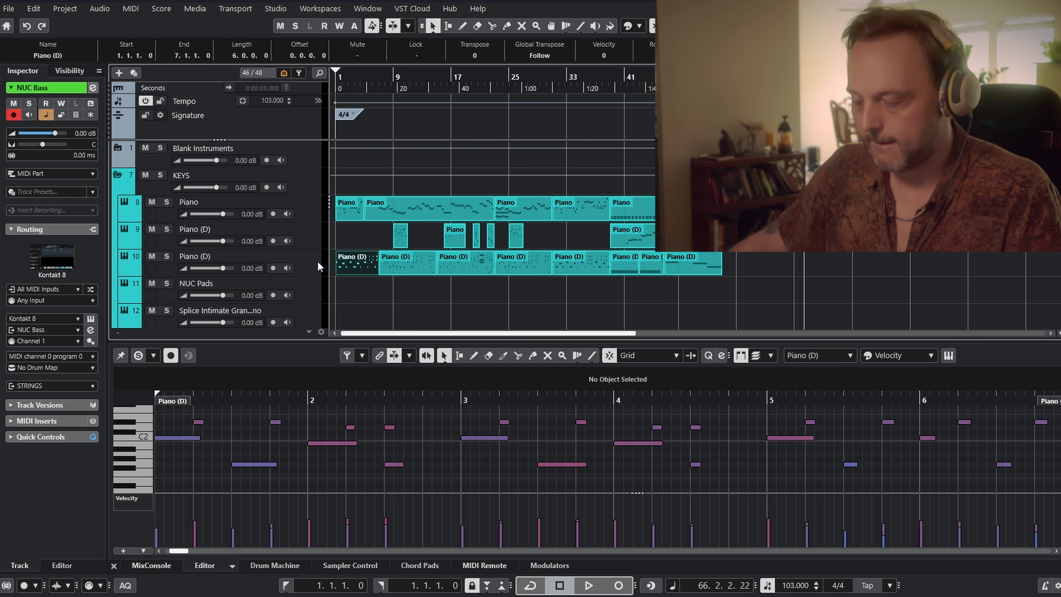
scroll(388, 284, down, 4)
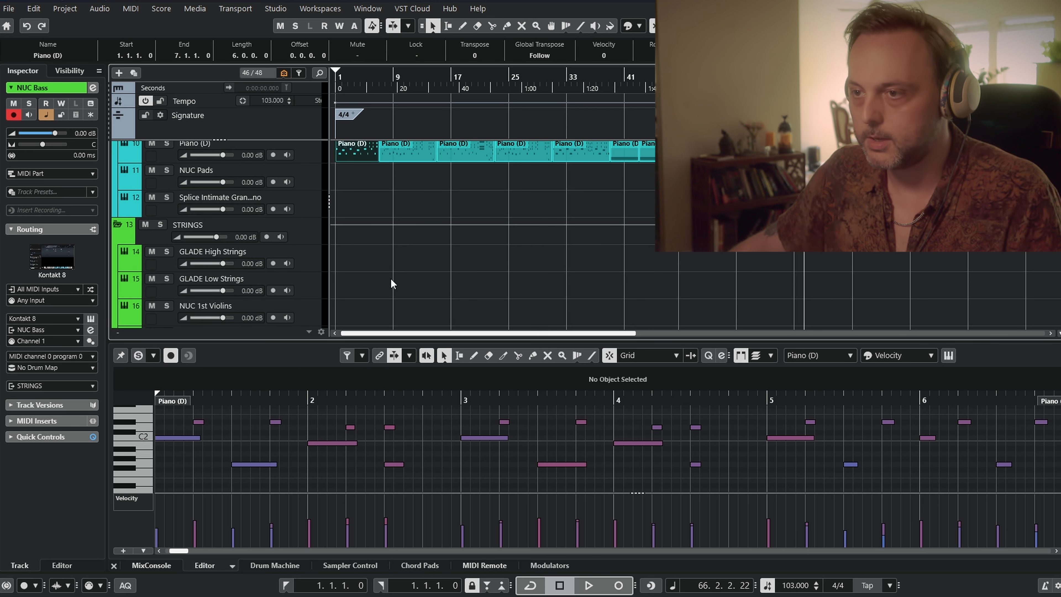
click(373, 268)
key(ctrl+v)
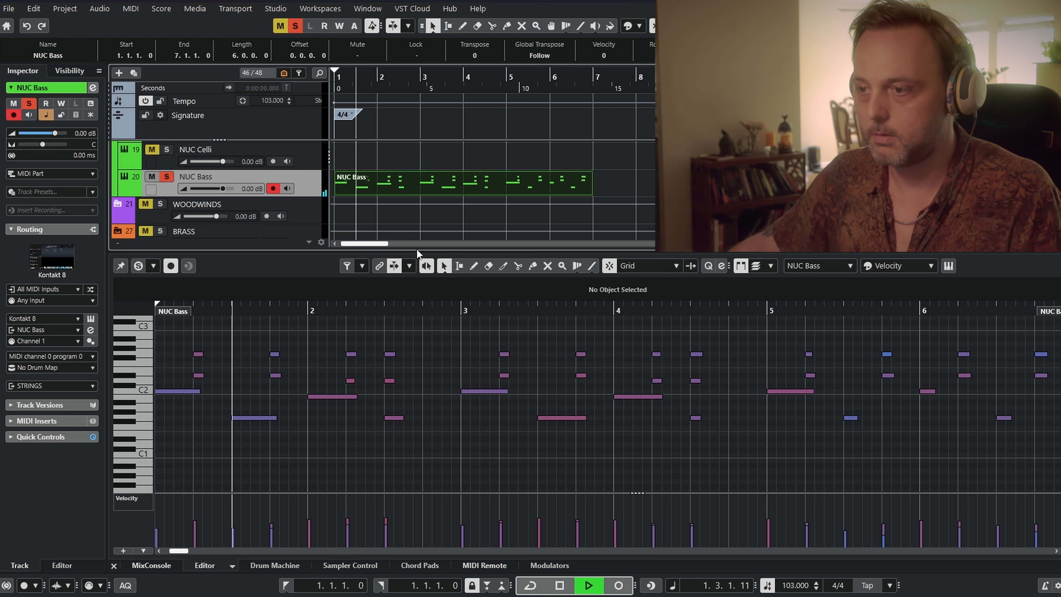
key(space)
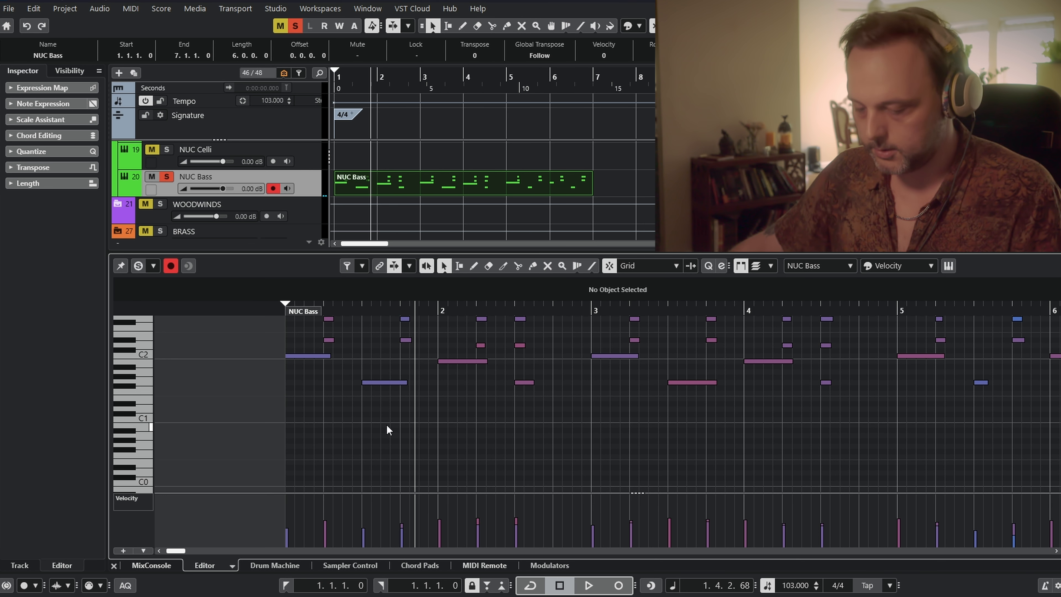
Transpose all notes of the NUC Bass part down one octave so the first note is C1, and play them back.
key(ctrl+a)
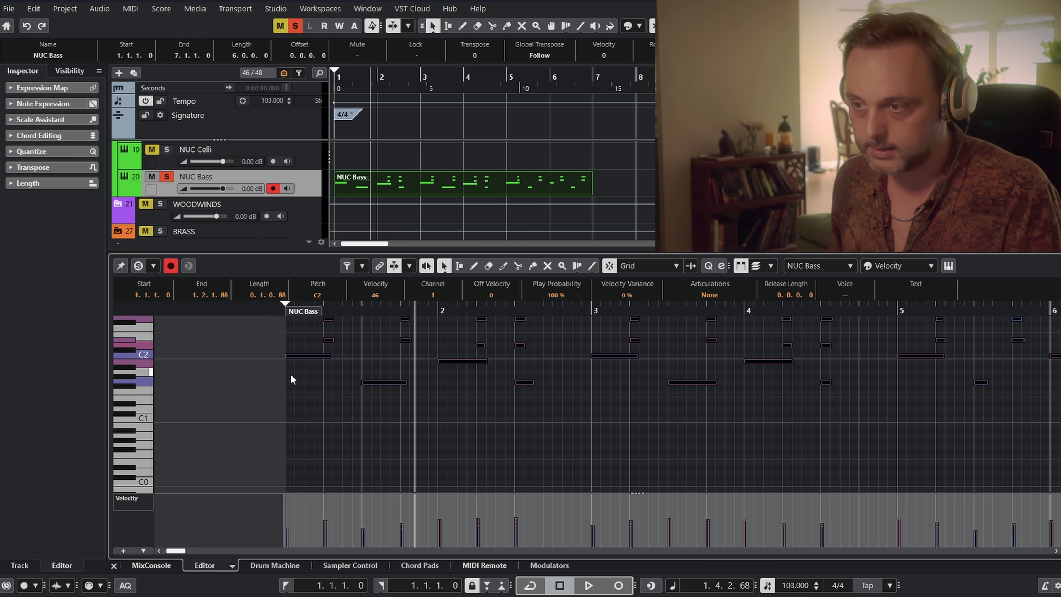
key(Down)
key(Down)
key(Down)
key(Down)
key(Down)
key(Down)
key(Down)
key(Down)
key(Down)
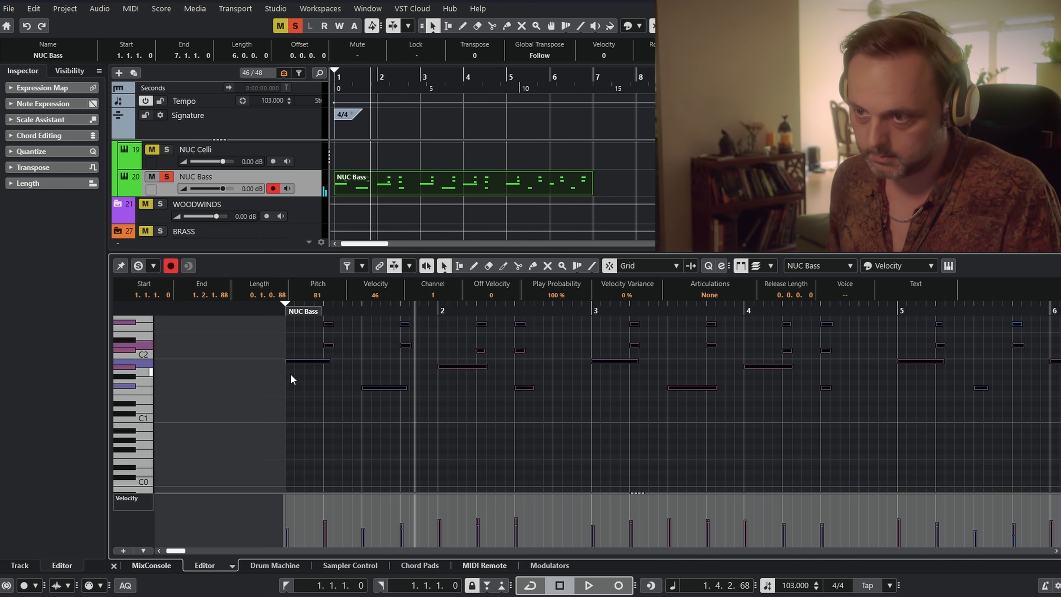
key(Down)
key(Down)
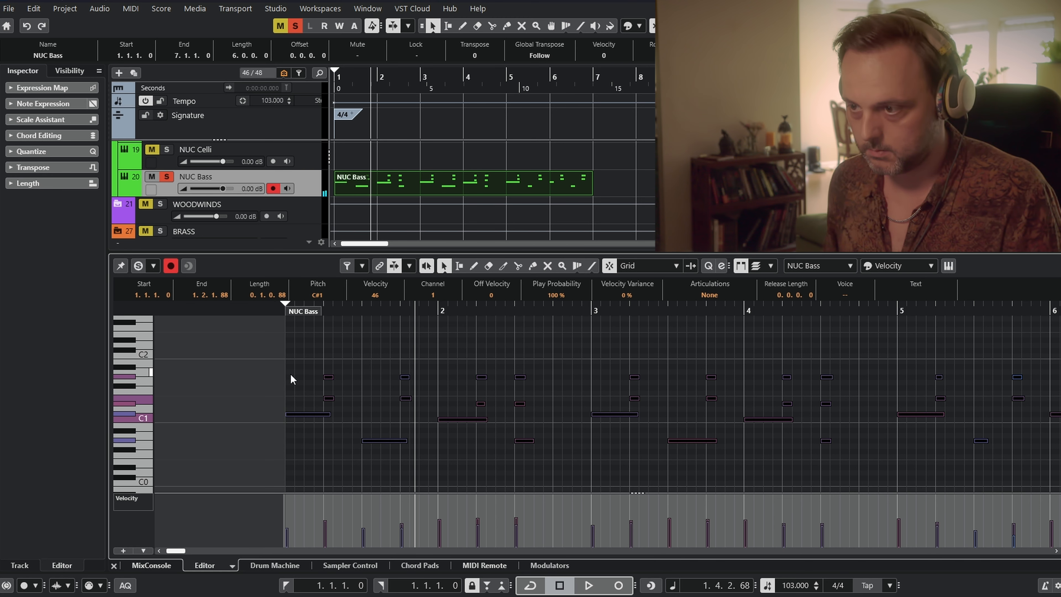
key(Down)
key(space)
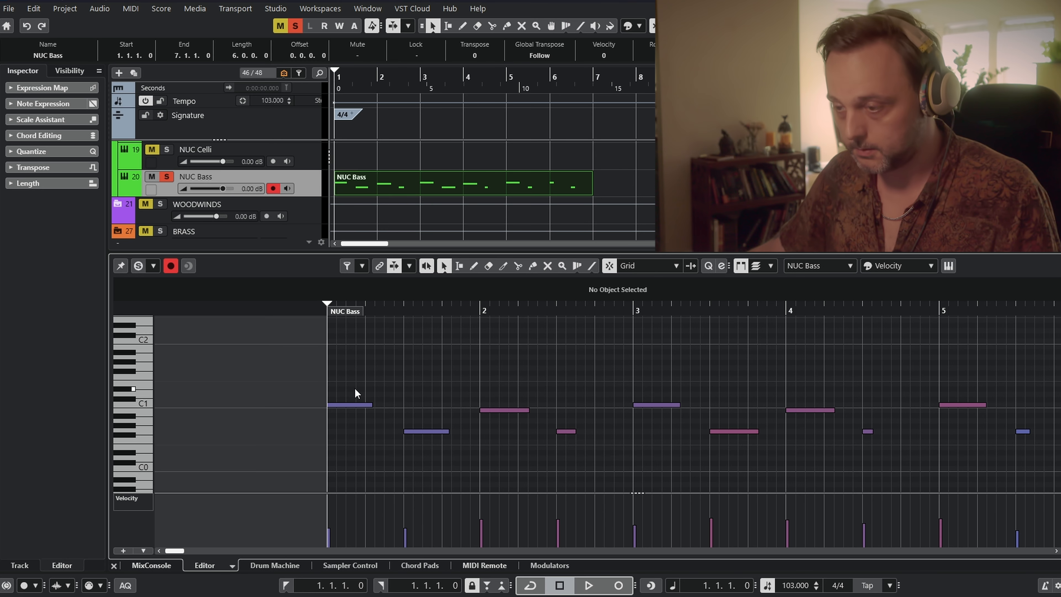
Try to transpose all remaining NUC Bass notes down another octave, with the first note at C0.
key(ctrl+a)
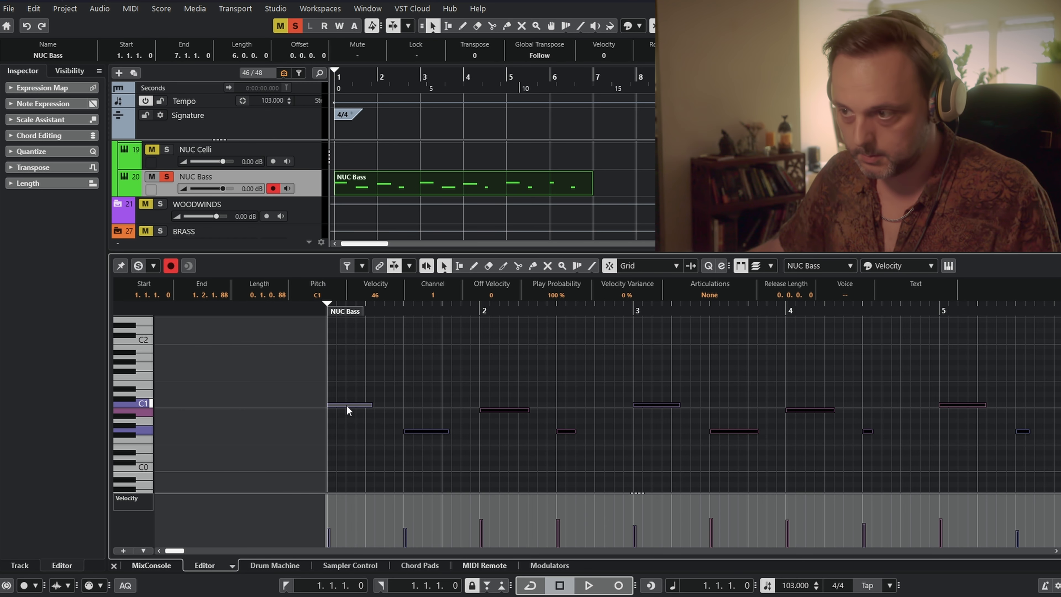
drag(347, 405, 366, 442)
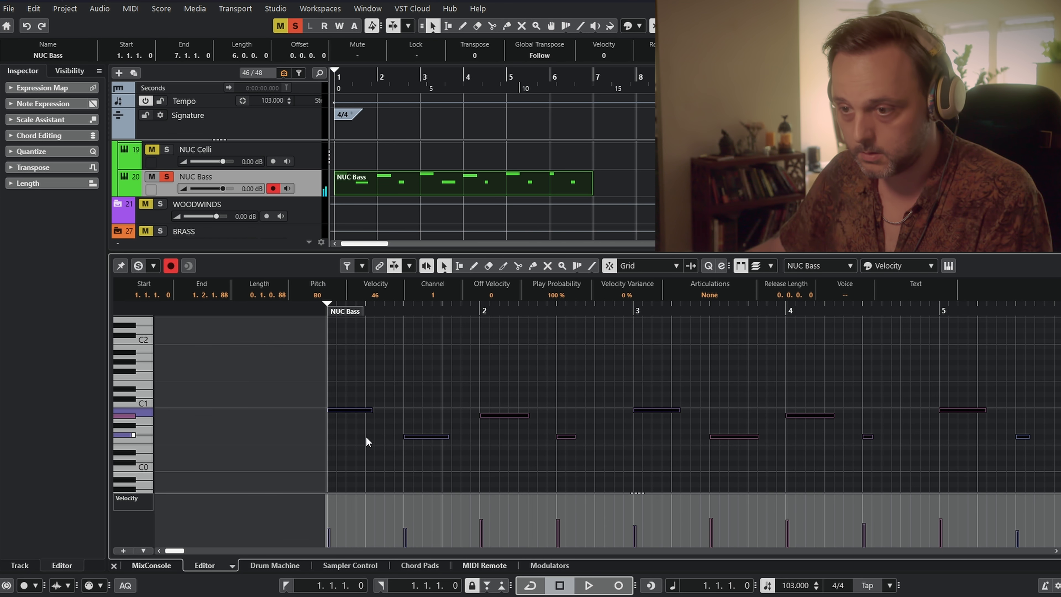
key(Down)
key(Down)
key(Down)
key(Down)
key(Down)
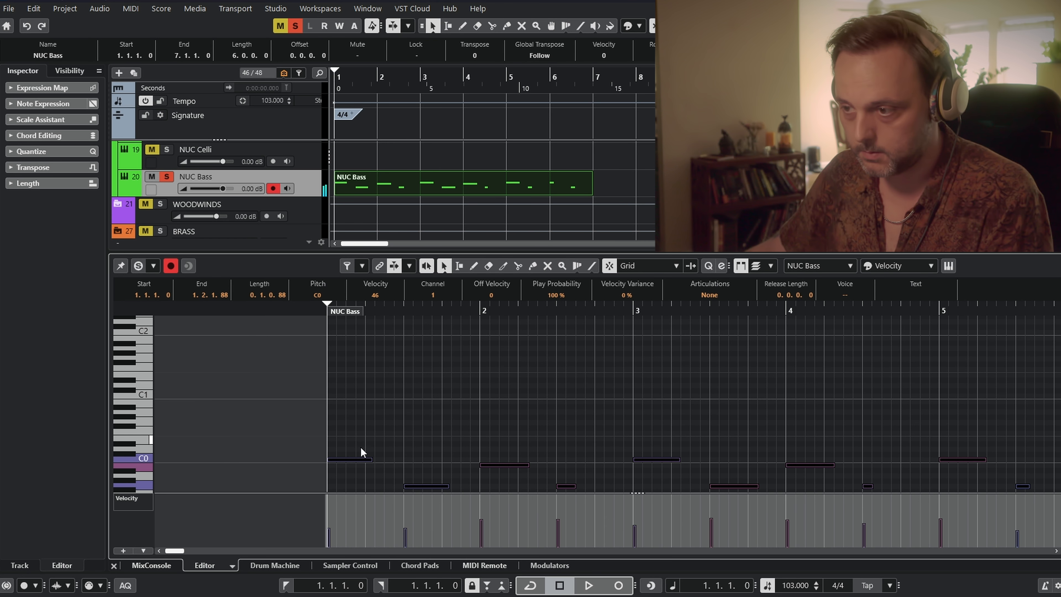
click(340, 459)
scroll(383, 439, down, 2)
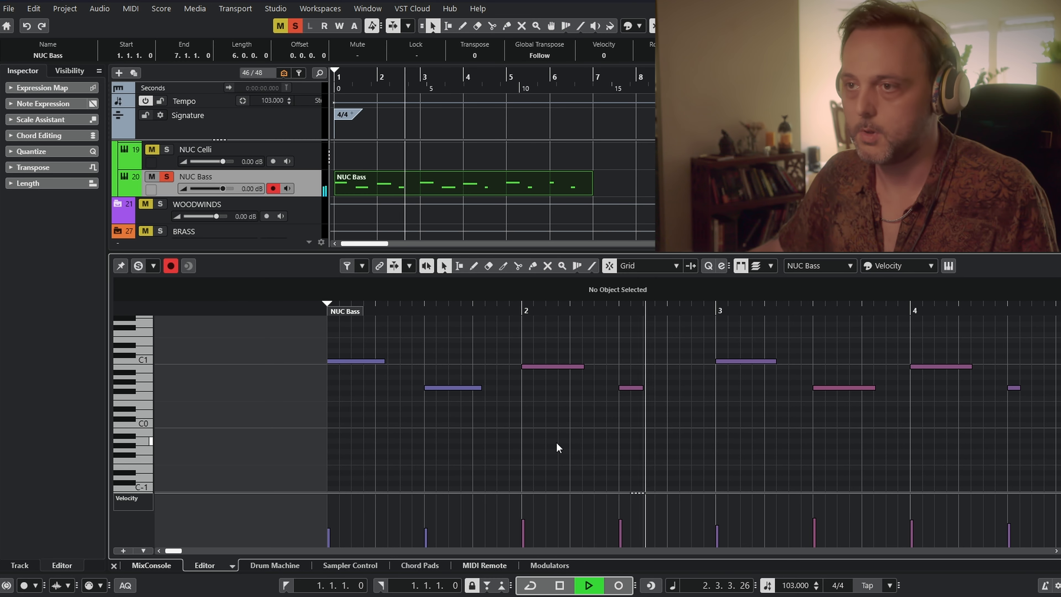
Copy the first Piano (D) part onto the NUC Celli track at bar 1 and remove its low bass notes, keeping the upper chord notes.
key(space)
scroll(413, 174, up, 8)
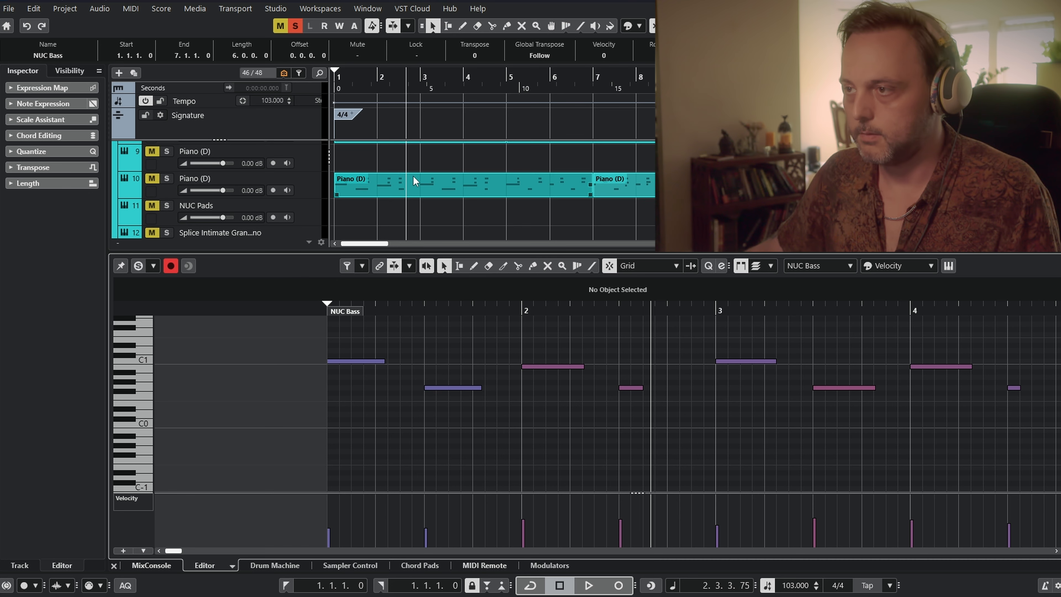
click(413, 177)
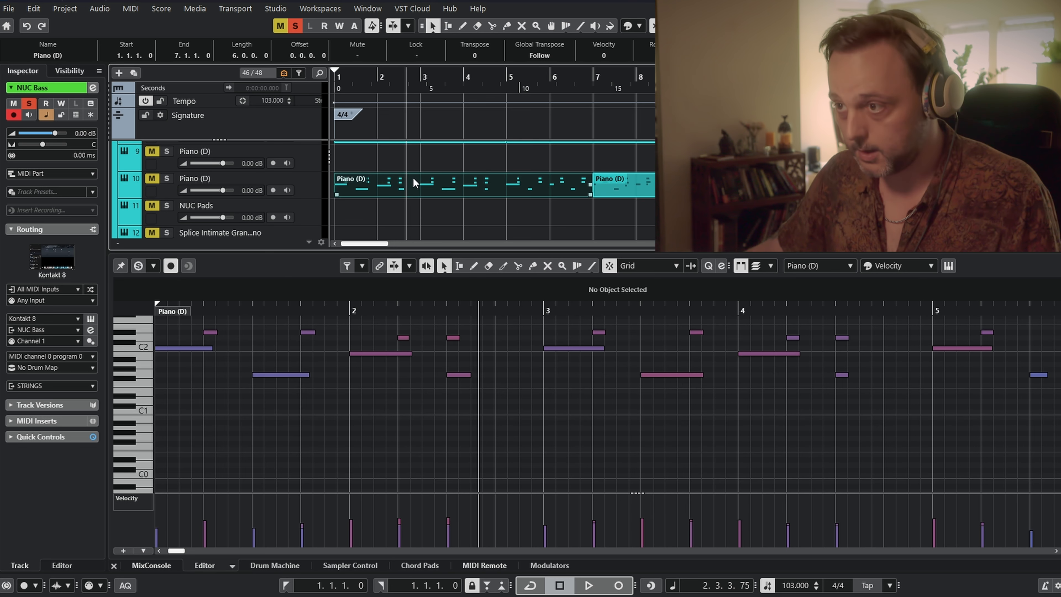
scroll(410, 182, down, 8)
click(353, 186)
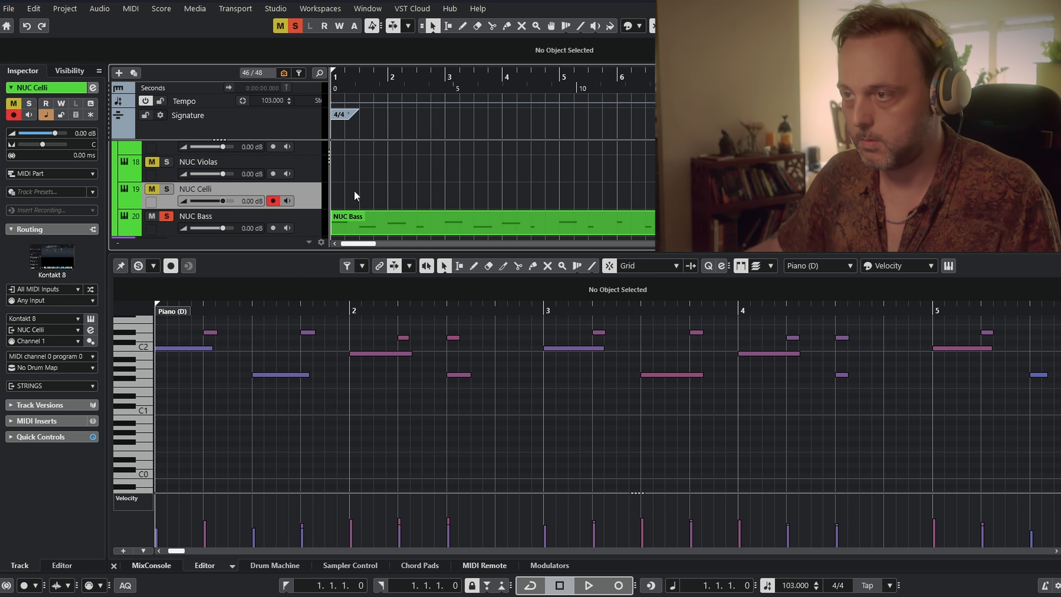
click(221, 443)
drag(206, 455, 927, 402)
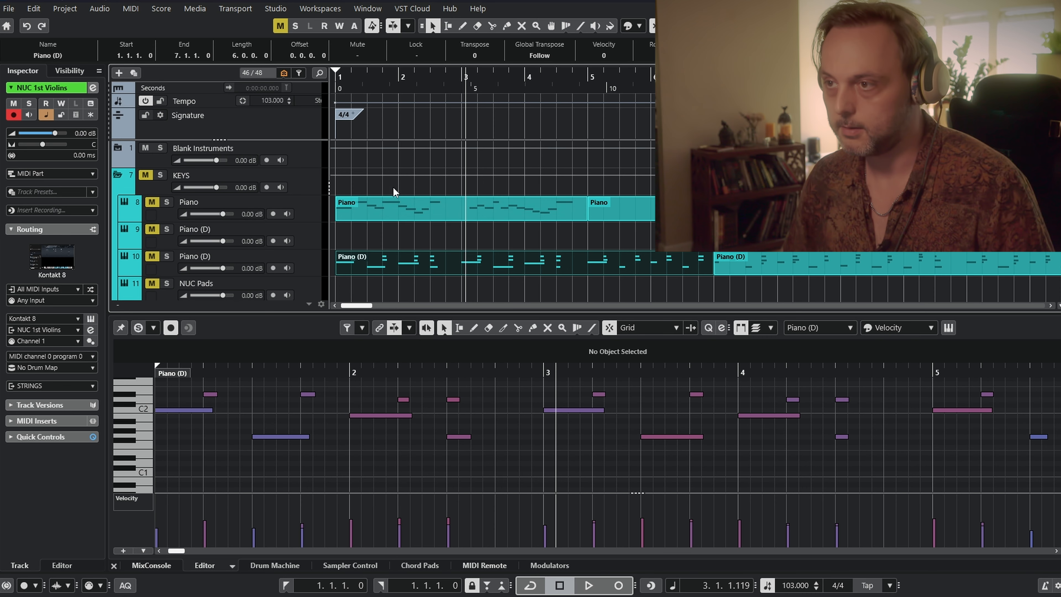
Paste the first Piano (D) part onto the NUC Violas Pizzicato track at bar 1.
scroll(391, 235, down, 6)
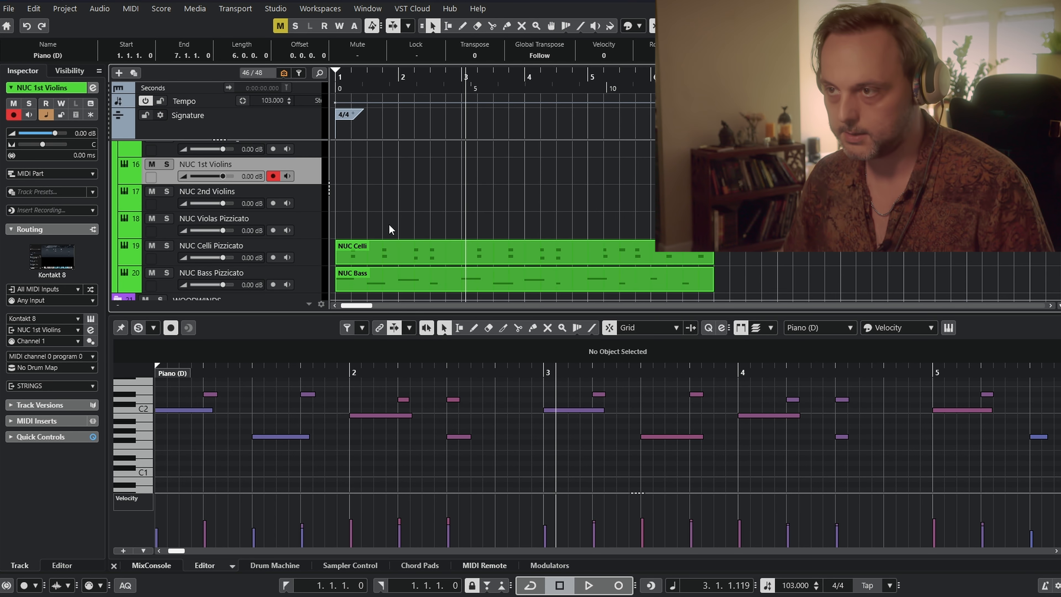
click(372, 231)
click(302, 219)
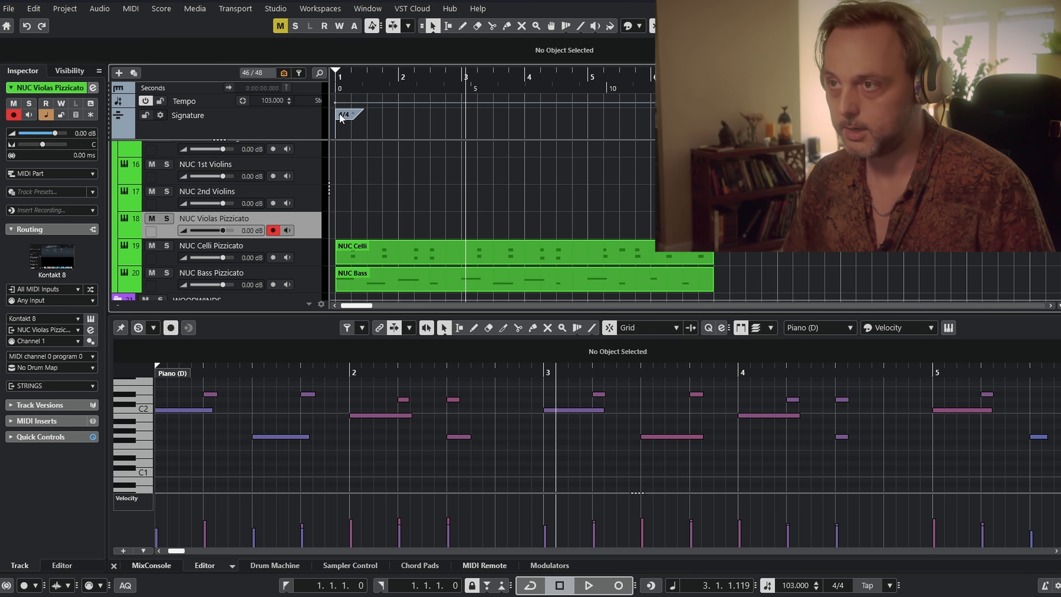
click(355, 88)
key(ctrl+v)
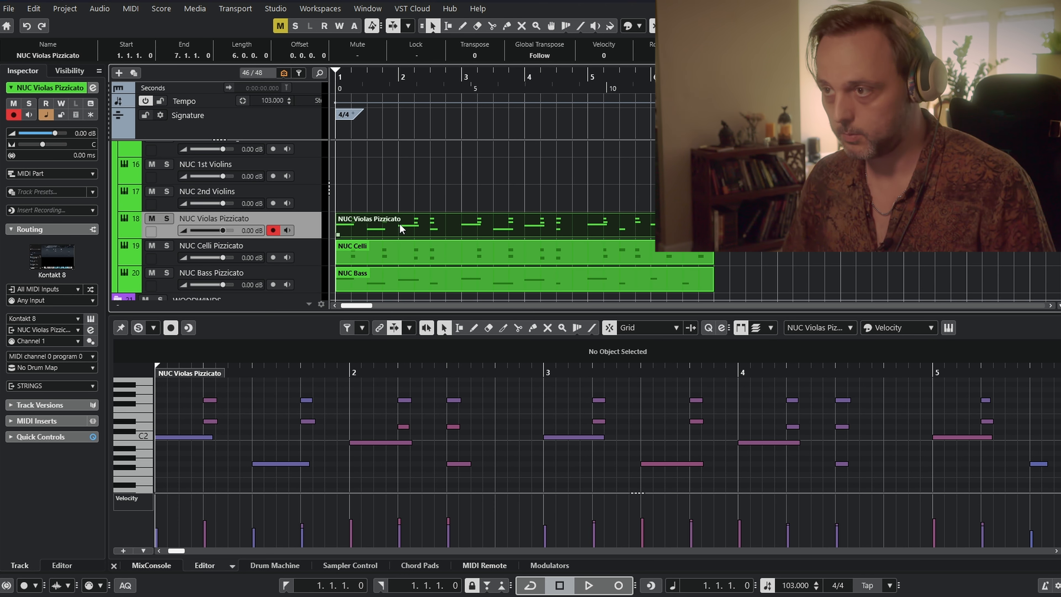
Open the NUC Celli part's notes for review and play the pizzicato strings from bar 1.
click(399, 255)
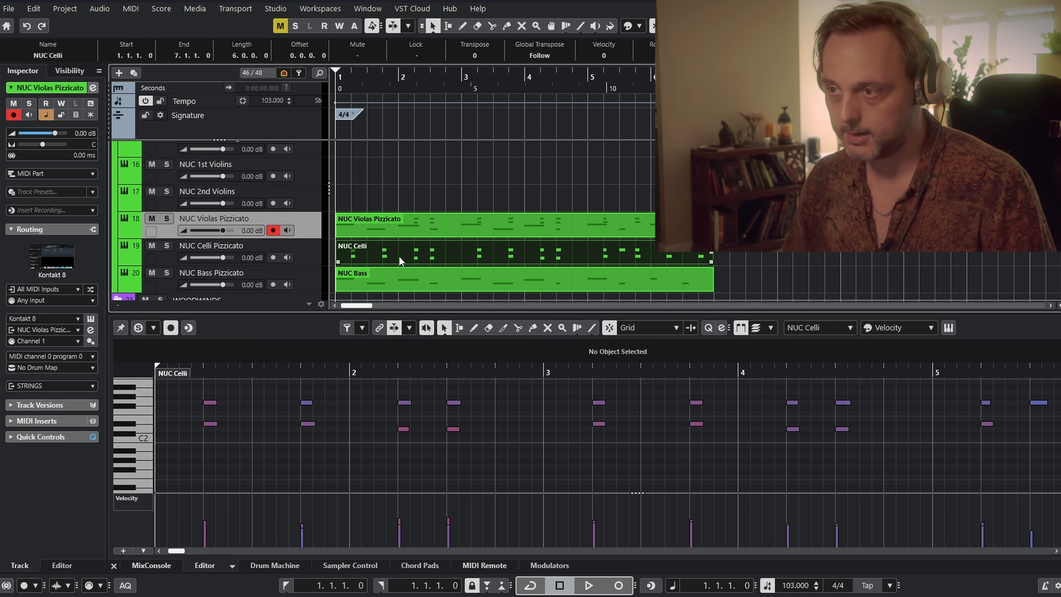
scroll(276, 450, left, 3)
scroll(371, 468, up, 1)
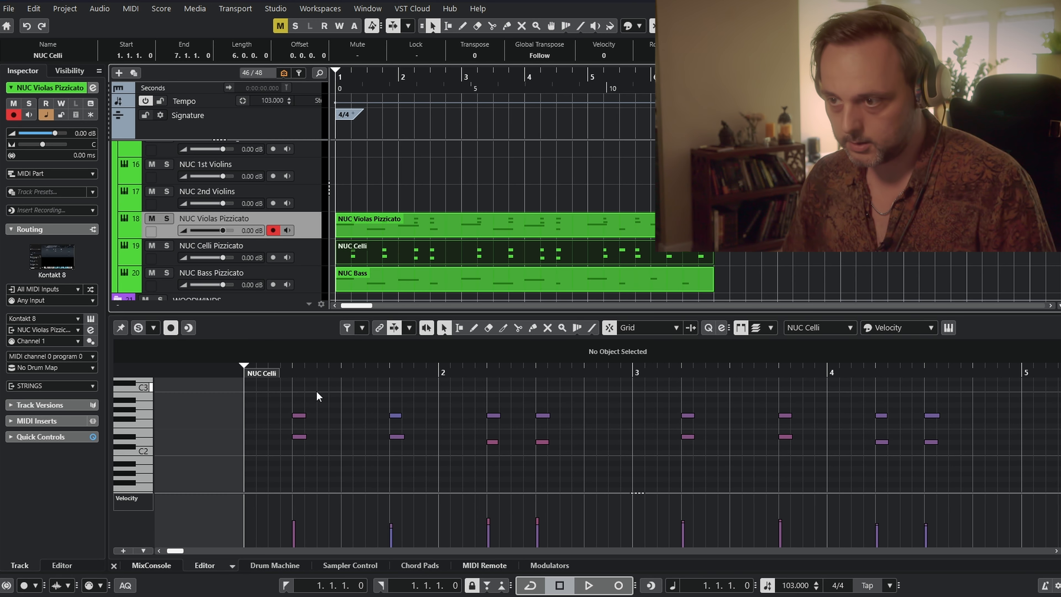
scroll(294, 412, right, 2)
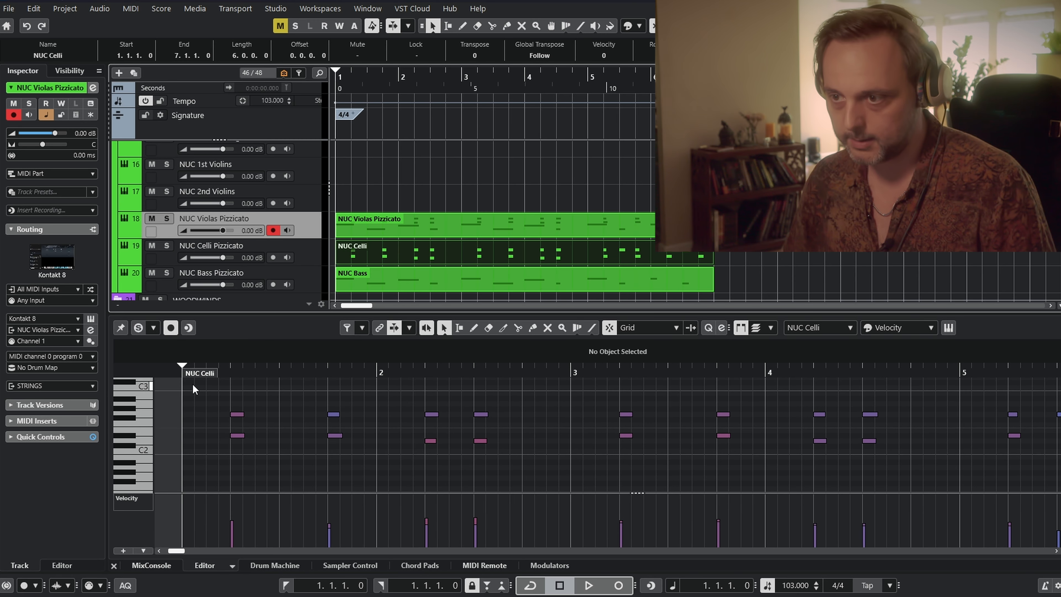
key(space)
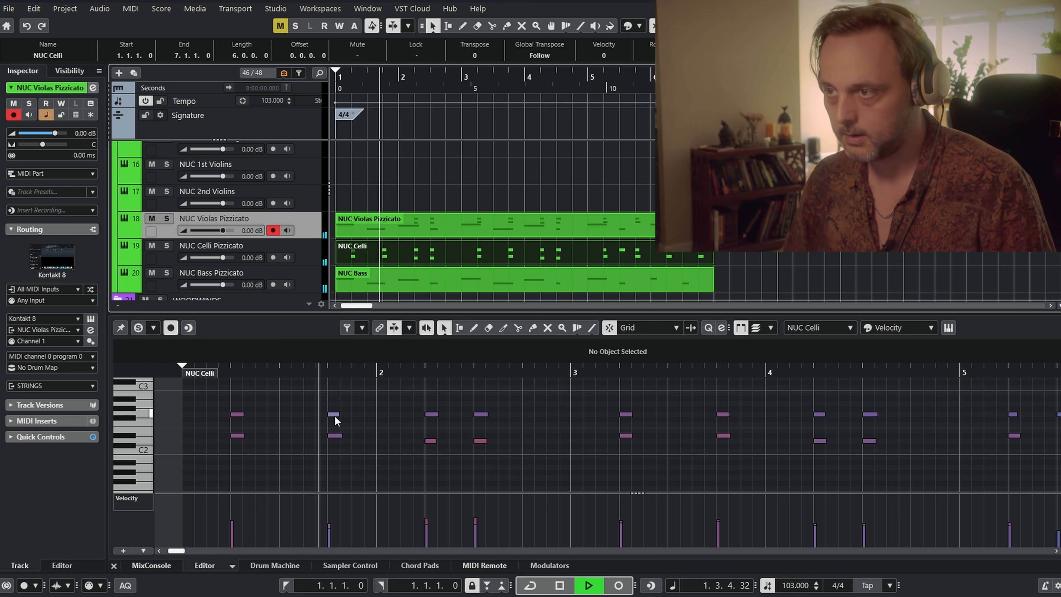
Remove the low bass notes from the NUC Violas Pizzicato part, keeping the upper chord notes, and play from bar 1.
click(463, 226)
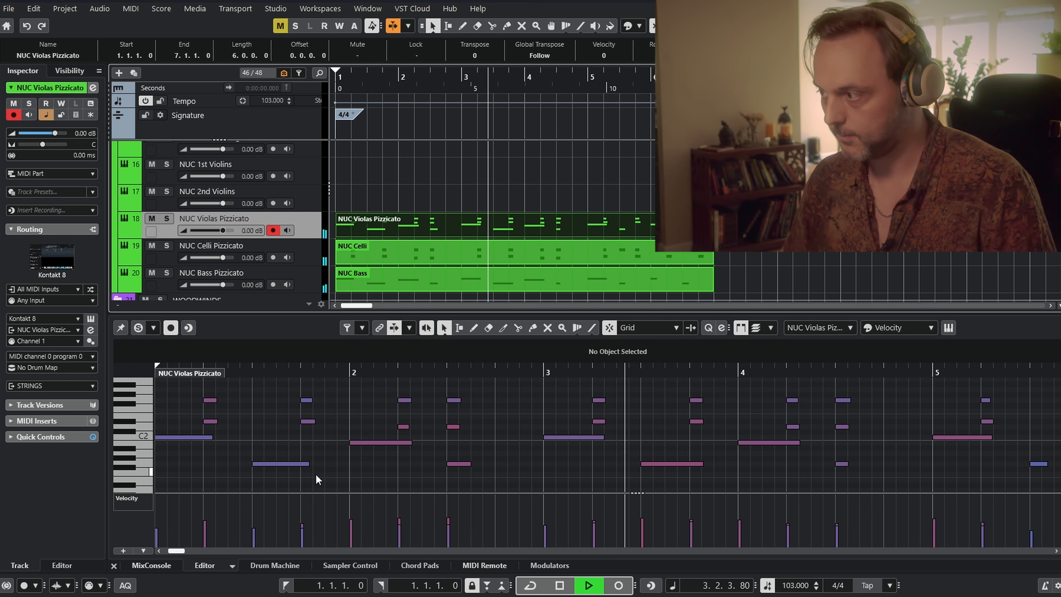
drag(312, 476, 329, 479)
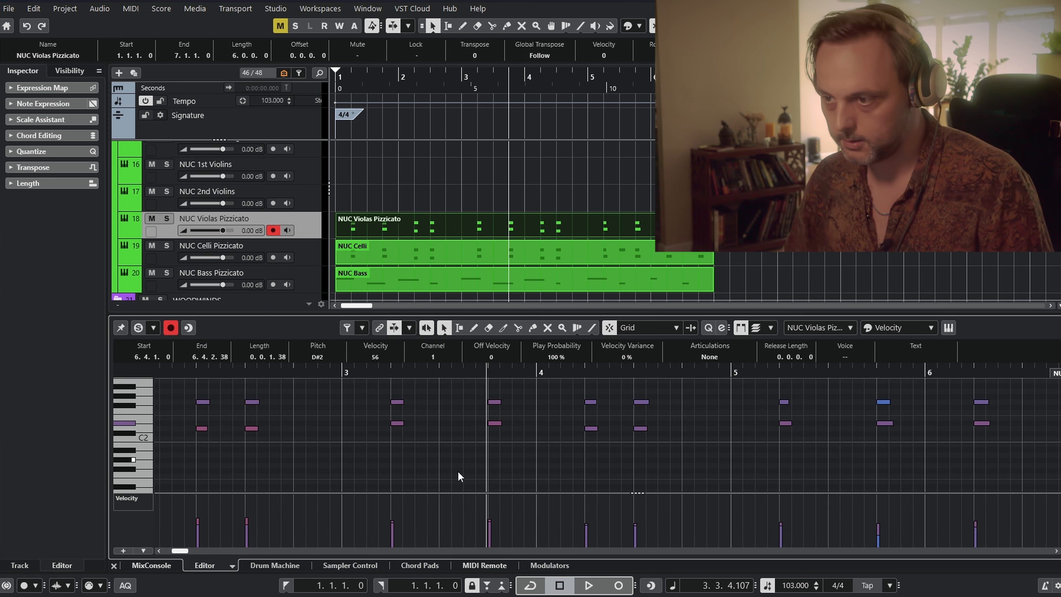
drag(457, 472, 573, 452)
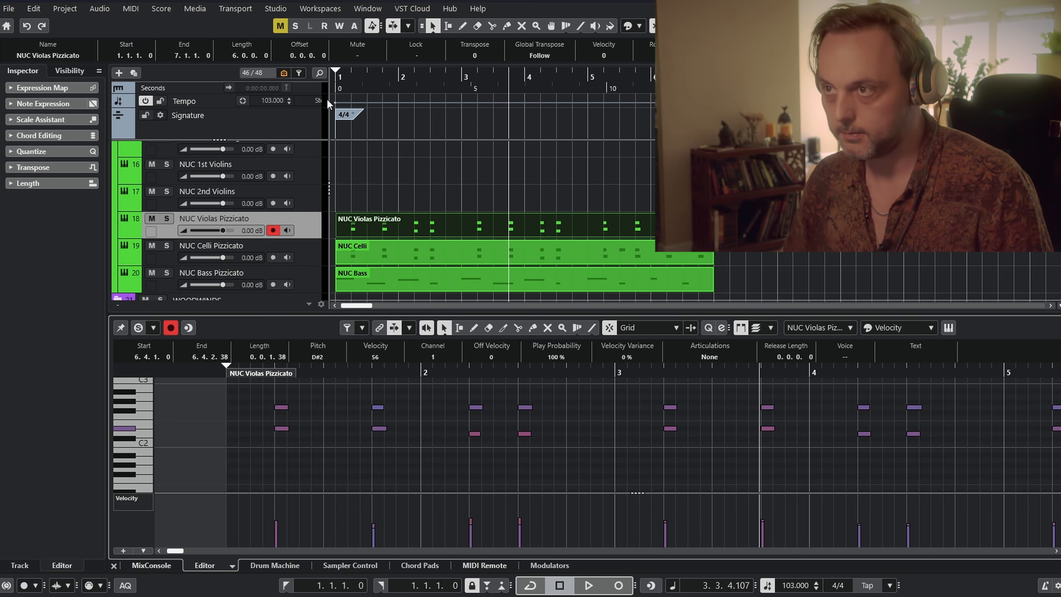
click(342, 80)
key(space)
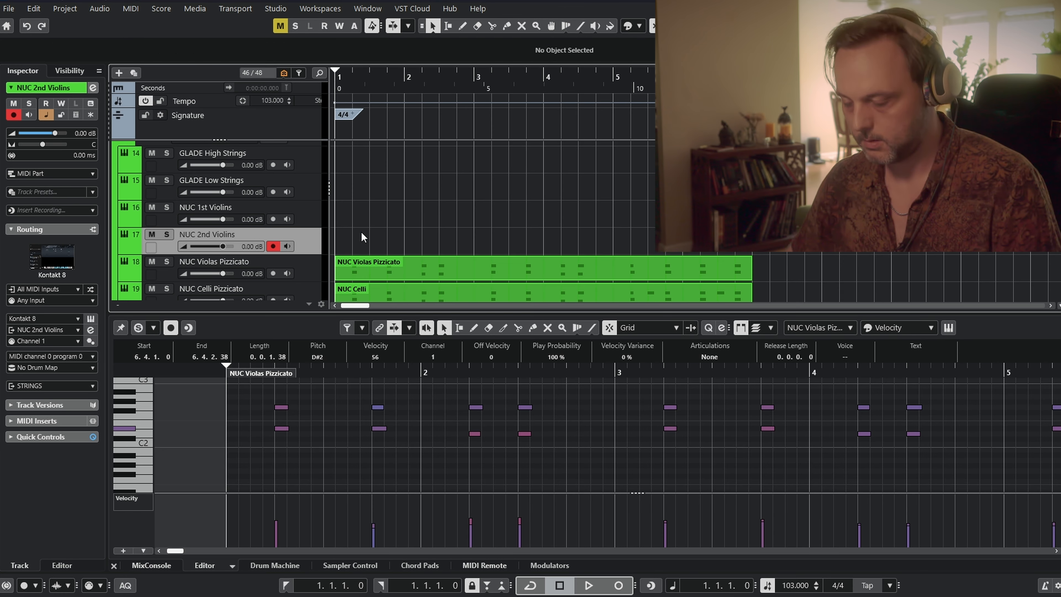
Paste the piano part onto the NUC 2nd Violins and NUC 1st Violins tracks at bar 1 and remove its low bass notes.
key(ctrl+v)
click(300, 204)
key(ctrl+v)
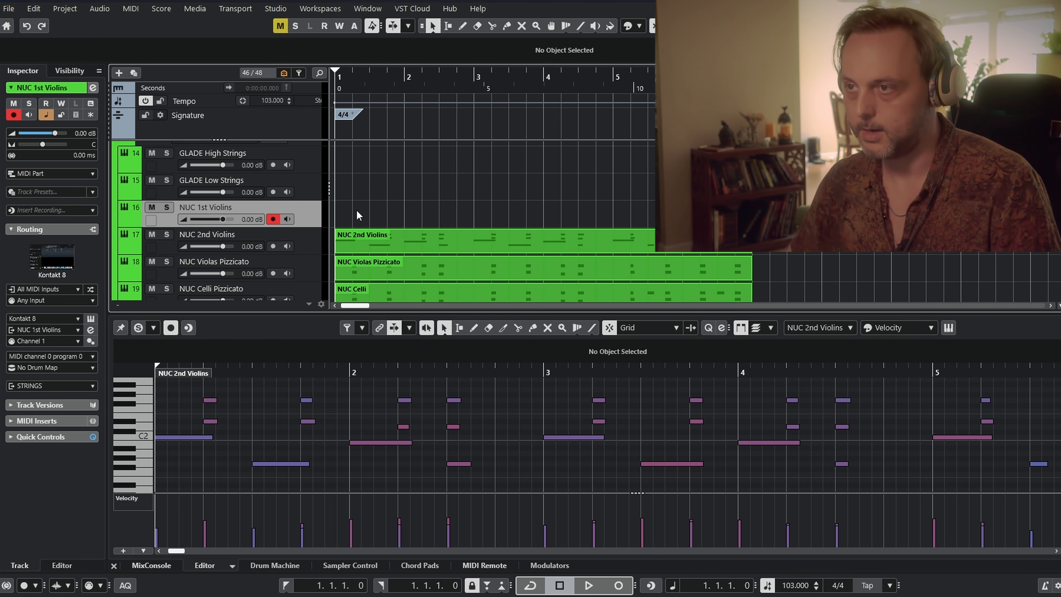
click(382, 247)
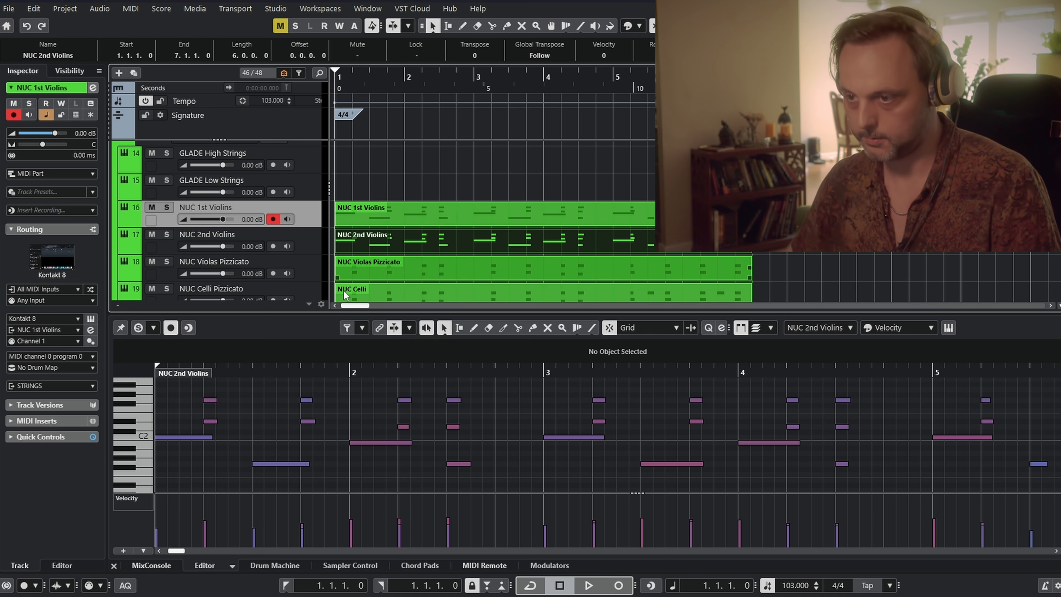
Solo the NUC Violas Pizzicato track for a listen and open the NUC 1st Violins part's notes.
click(167, 262)
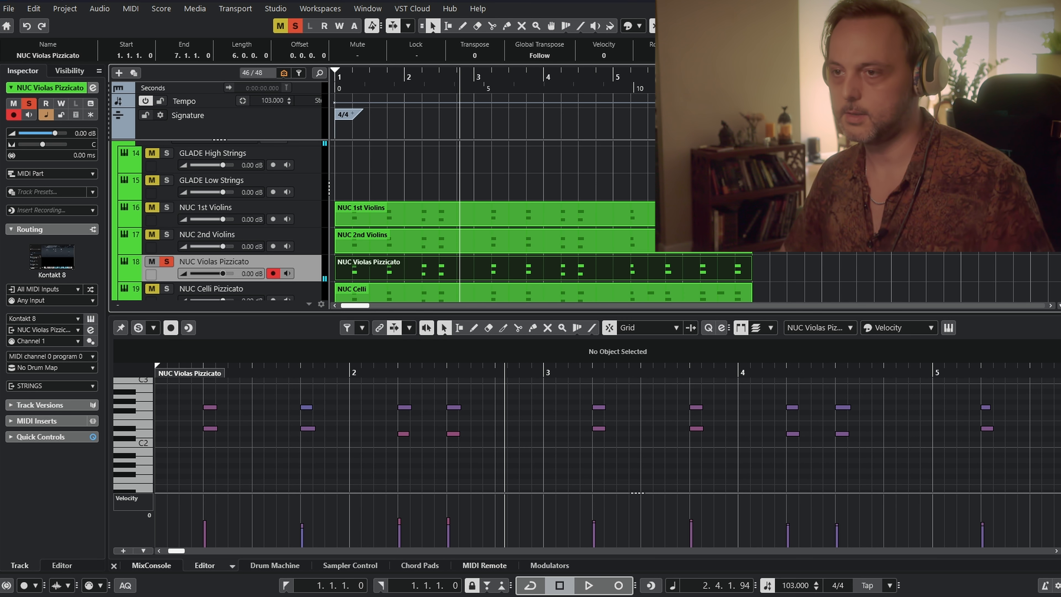
click(316, 206)
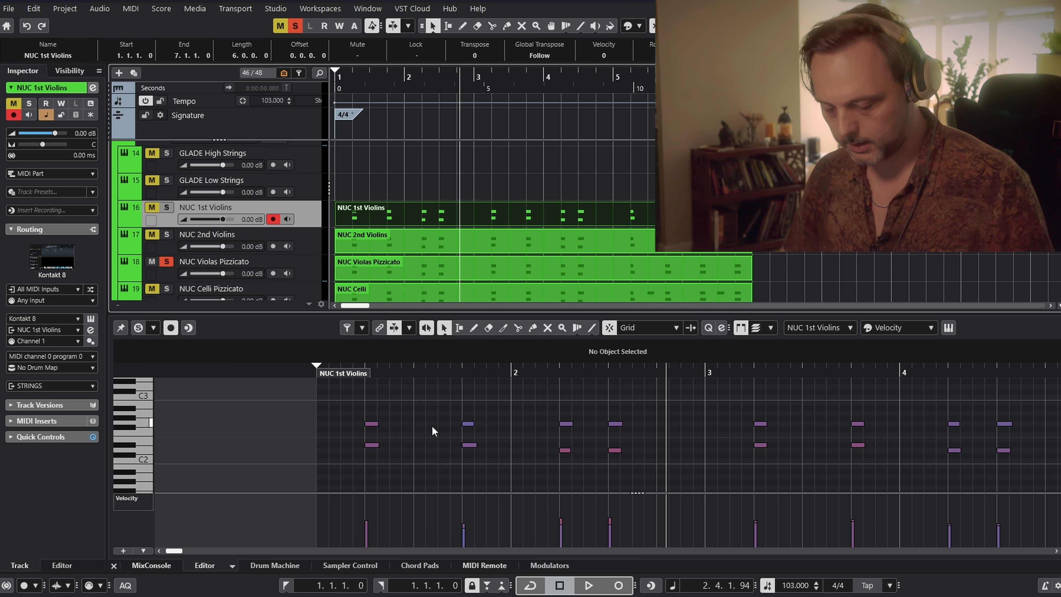
Try to replace the first G2 note of the NUC 1st Violins part with a newly drawn one.
click(392, 409)
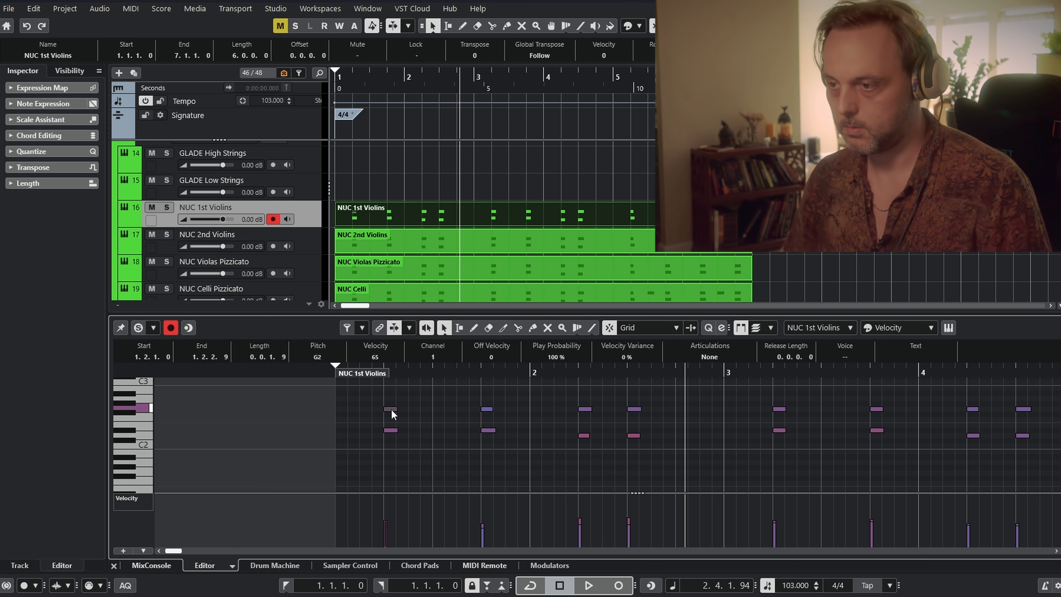
key(Delete)
double_click(389, 412)
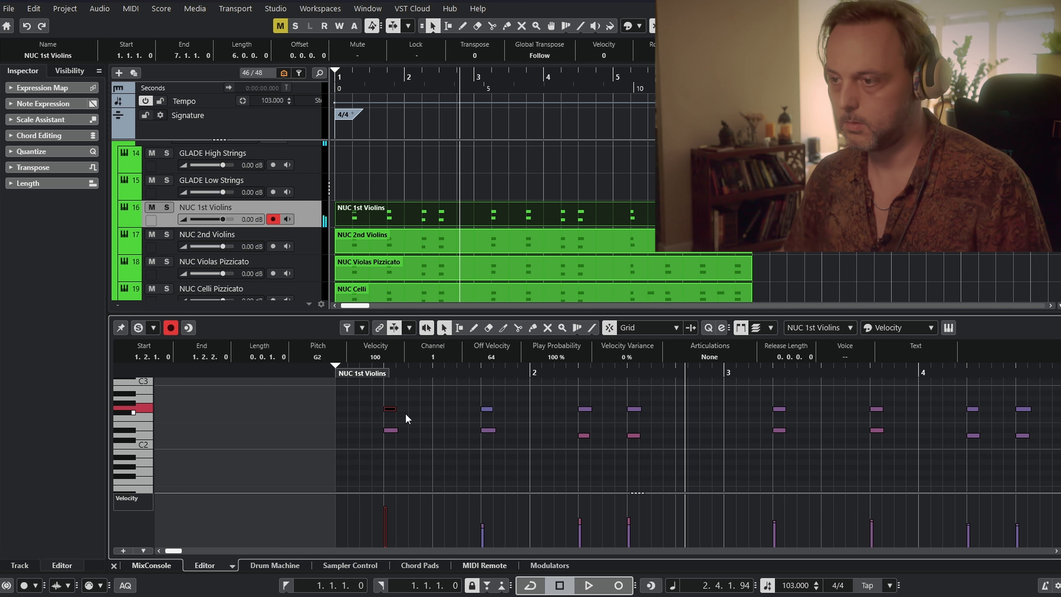
click(449, 414)
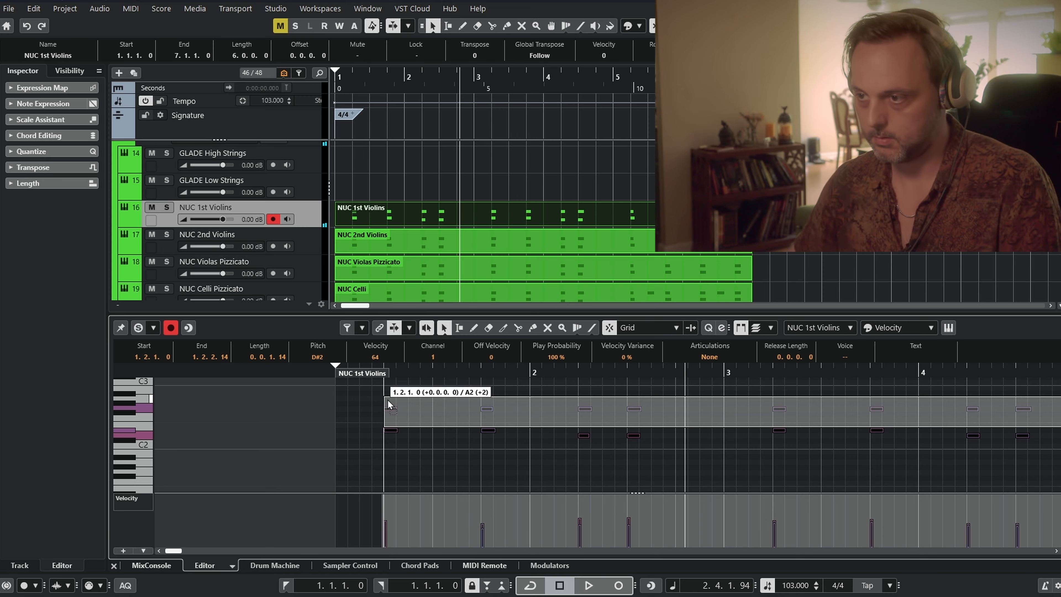
Transpose all notes in the NUC 1st Violins part up one octave.
scroll(388, 406, up, 3)
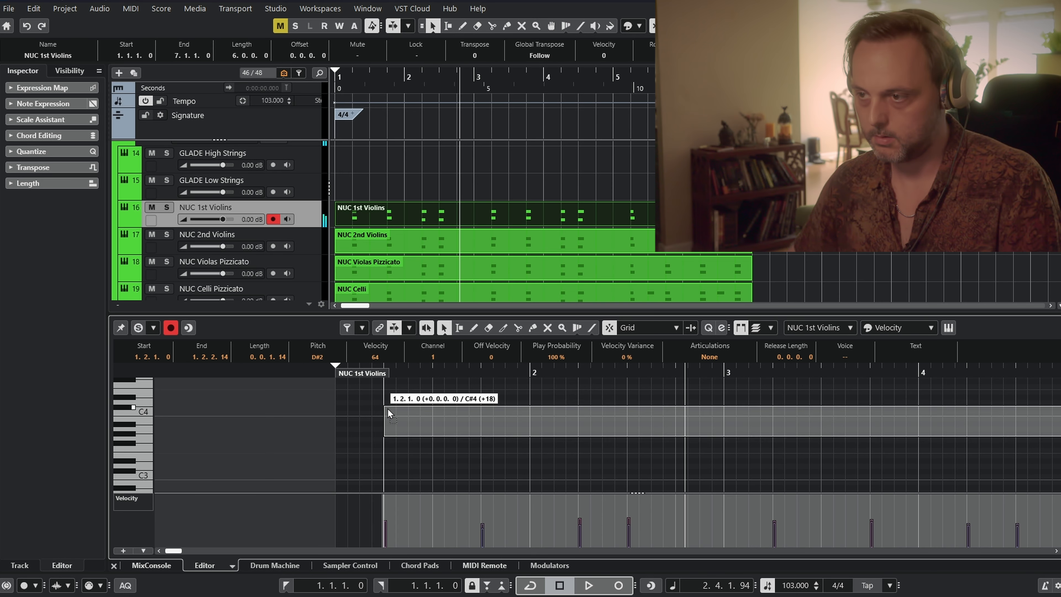
drag(390, 422, 391, 441)
click(386, 422)
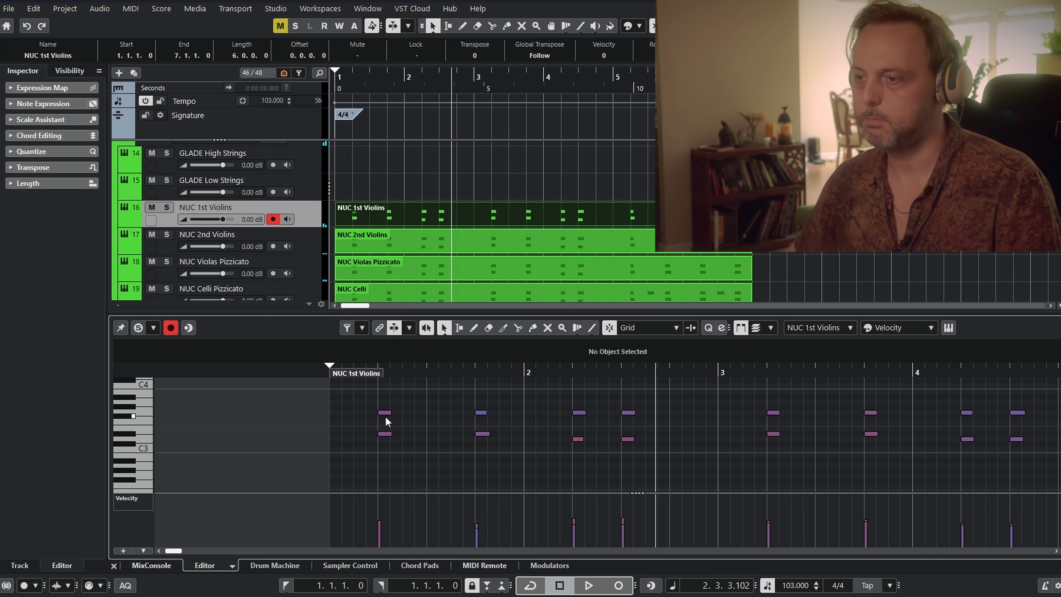
Reduce the NUC 1st Violins chords in bars 1 and 2 to the single-note line G3, D#3, C3, B2 and play it.
click(386, 413)
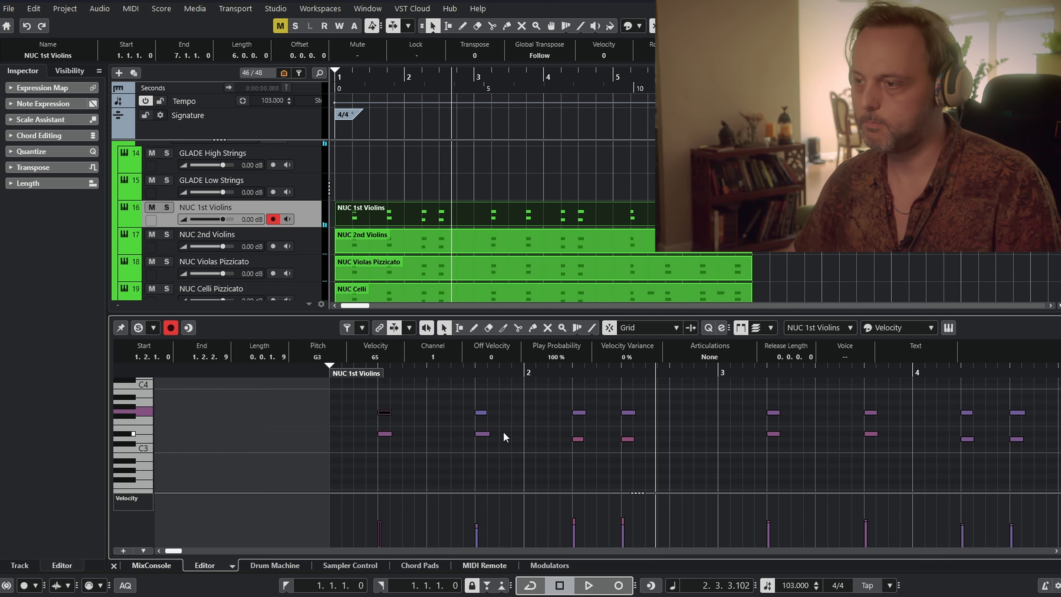
mouse_move(578, 441)
mouse_down()
mouse_move(571, 411)
mouse_move(564, 425)
mouse_up()
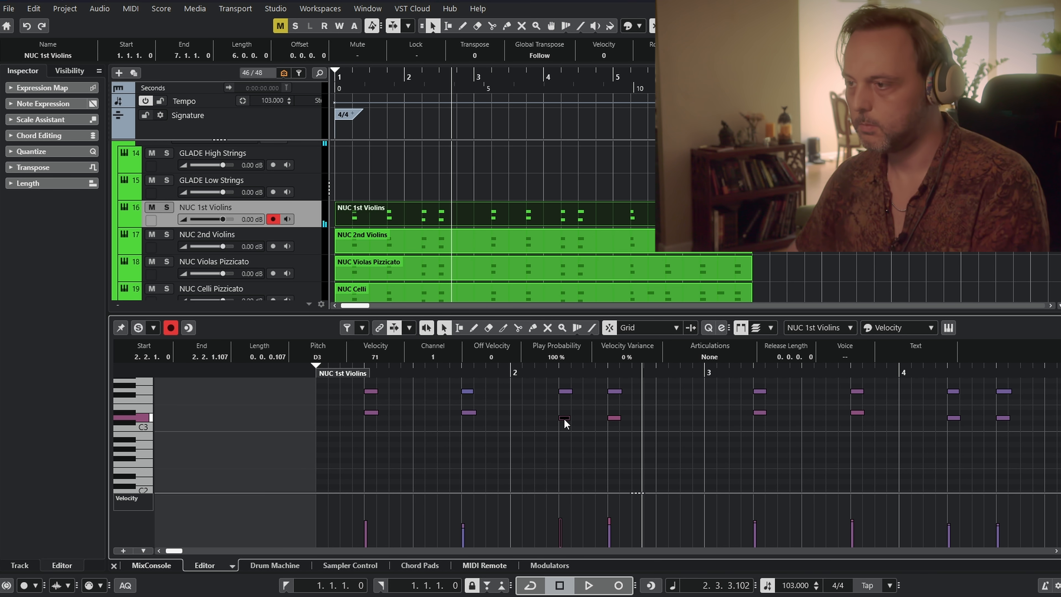
click(614, 418)
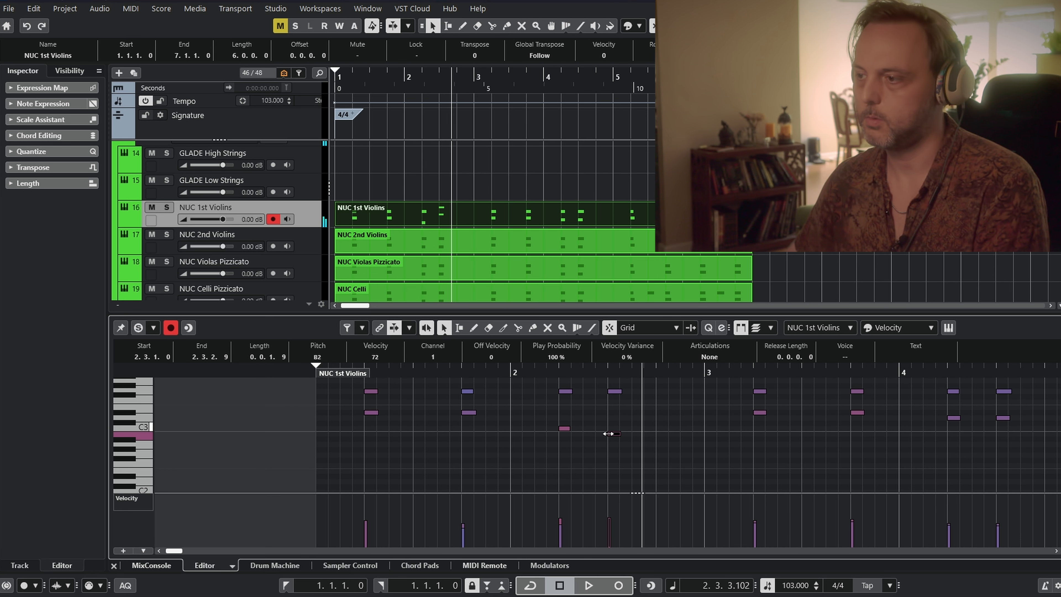
key(space)
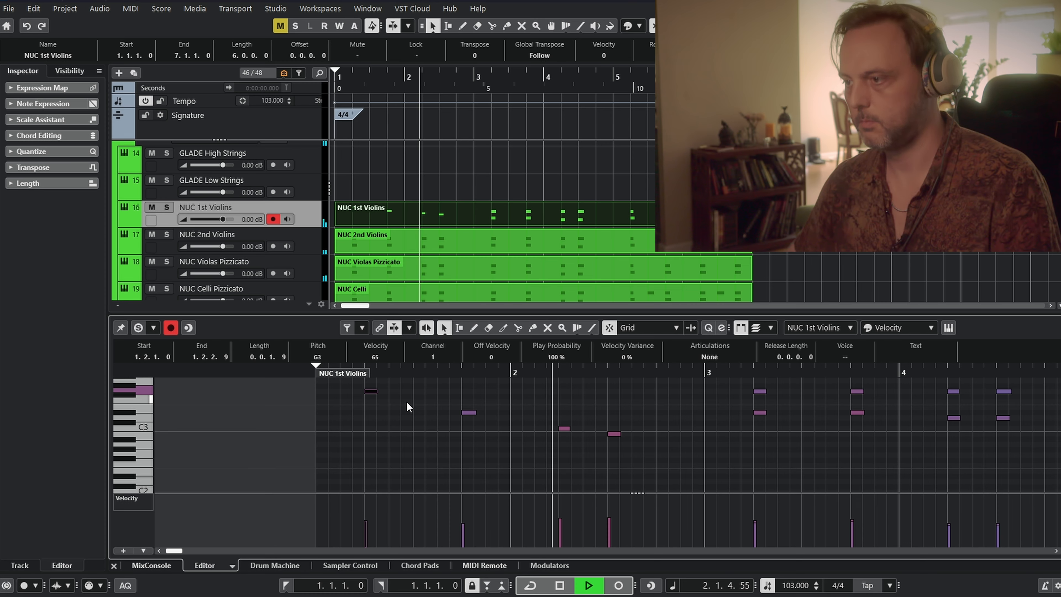
key(space)
Raise the first bar 2 note of the NUC 1st Violins line to D3 and play the phrase back.
click(565, 425)
click(565, 428)
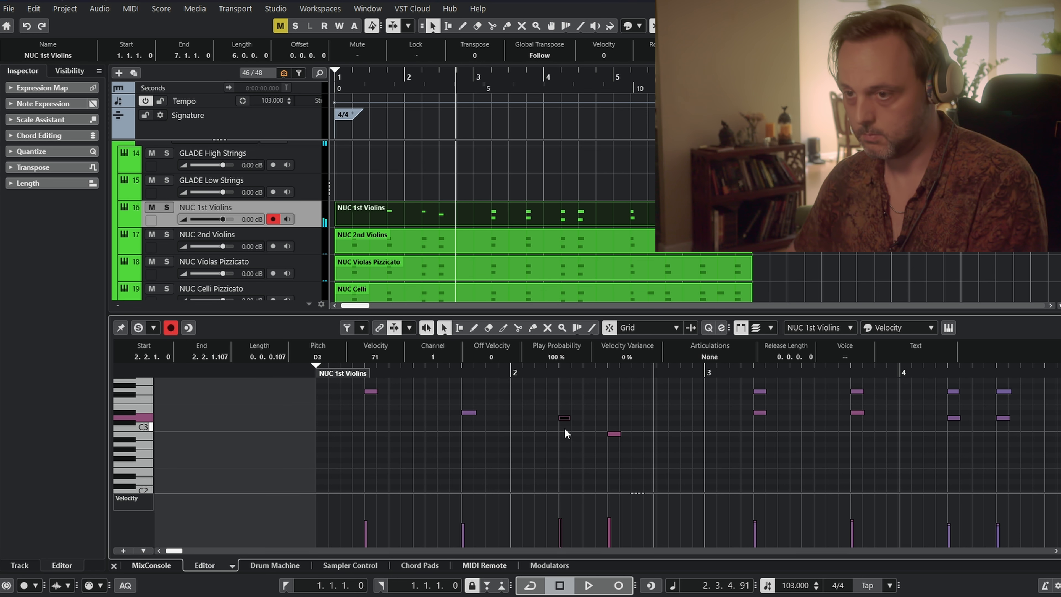
key(space)
key(space)
click(542, 372)
key(space)
key(space)
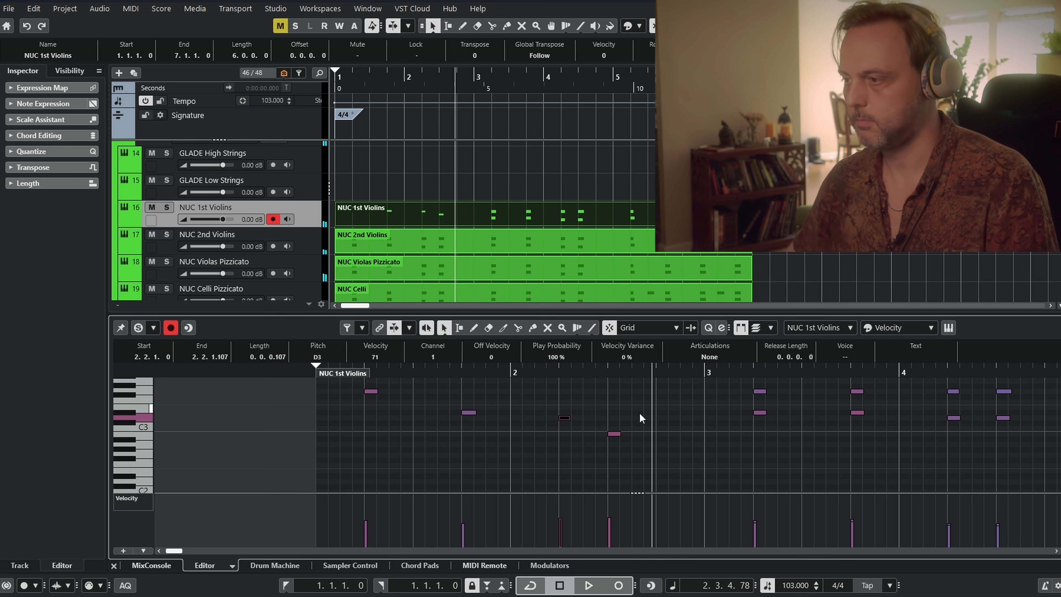
Replace the NUC 1st Violins chords in bars 3 and 4 with a copy of the bar 1–2 line and listen to it.
drag(667, 402, 548, 415)
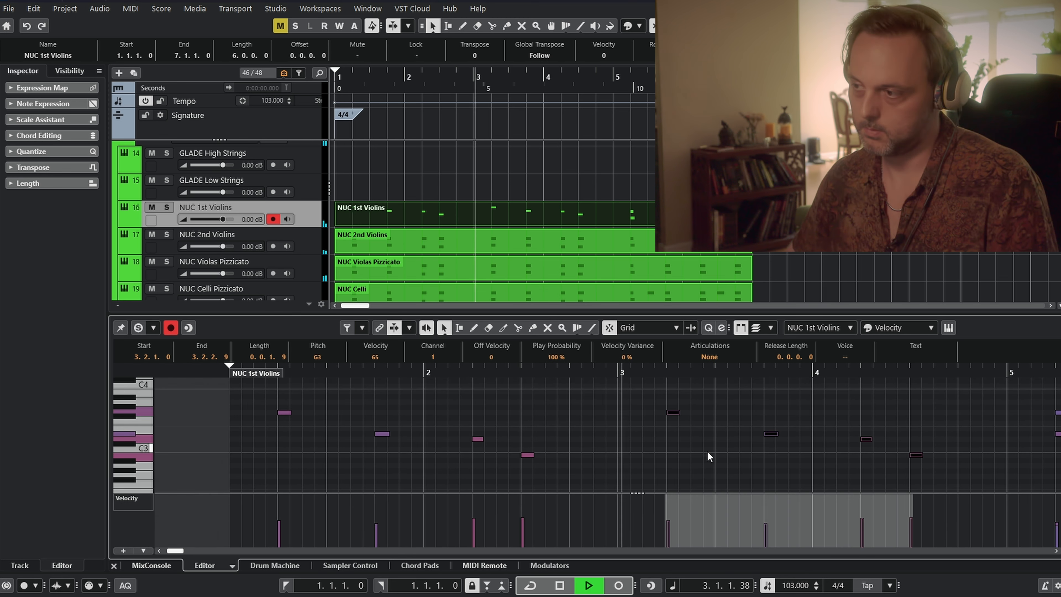
drag(706, 452, 542, 442)
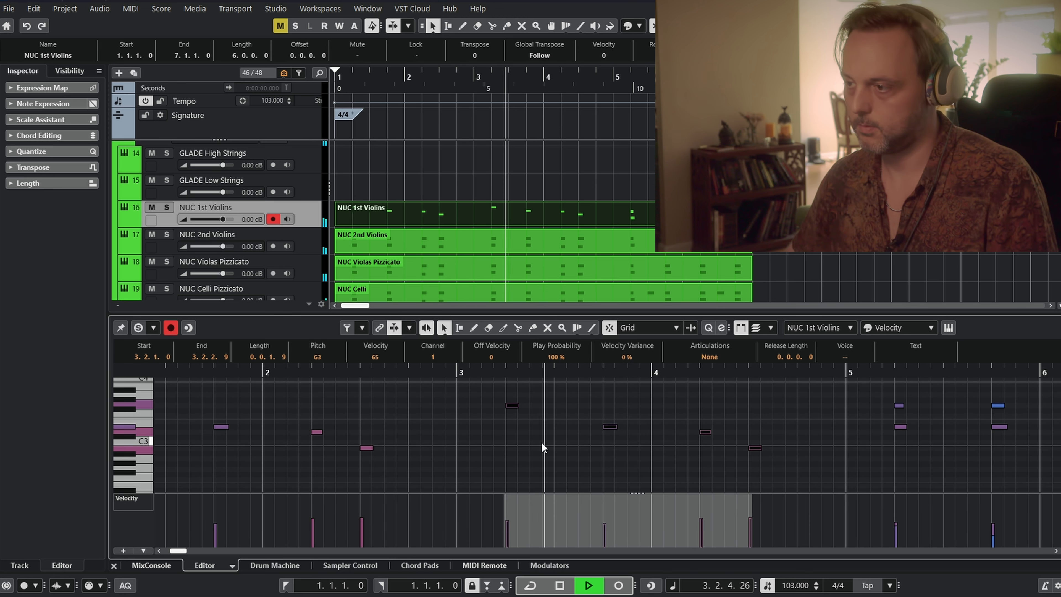
key(space)
drag(722, 451, 592, 446)
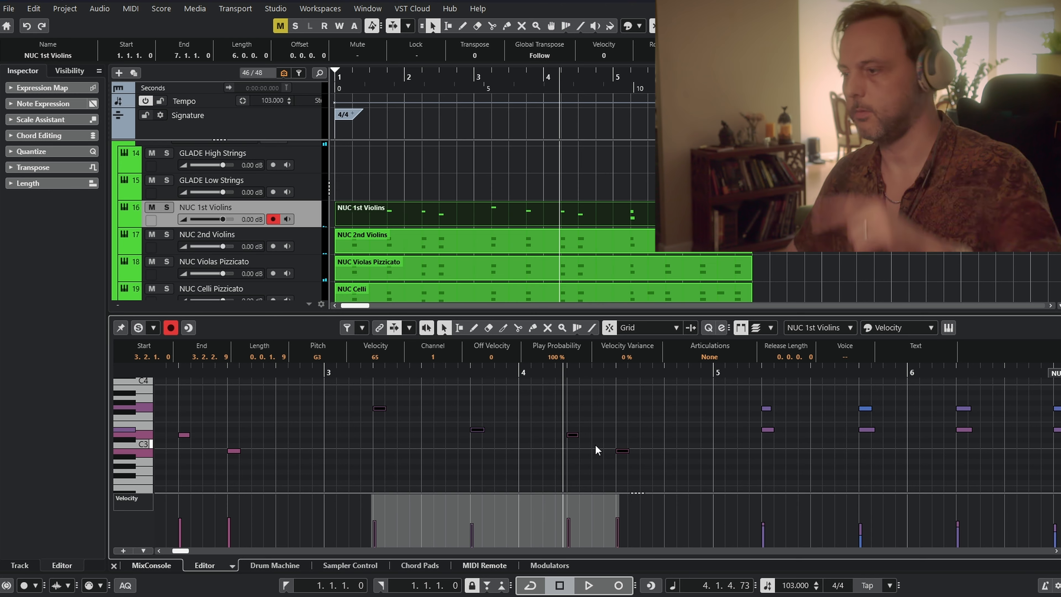
Set the two bar 4 notes of the NUC 1st Violins line to B2 and G3 and play from bar 3.
click(589, 438)
drag(574, 435, 574, 451)
click(618, 451)
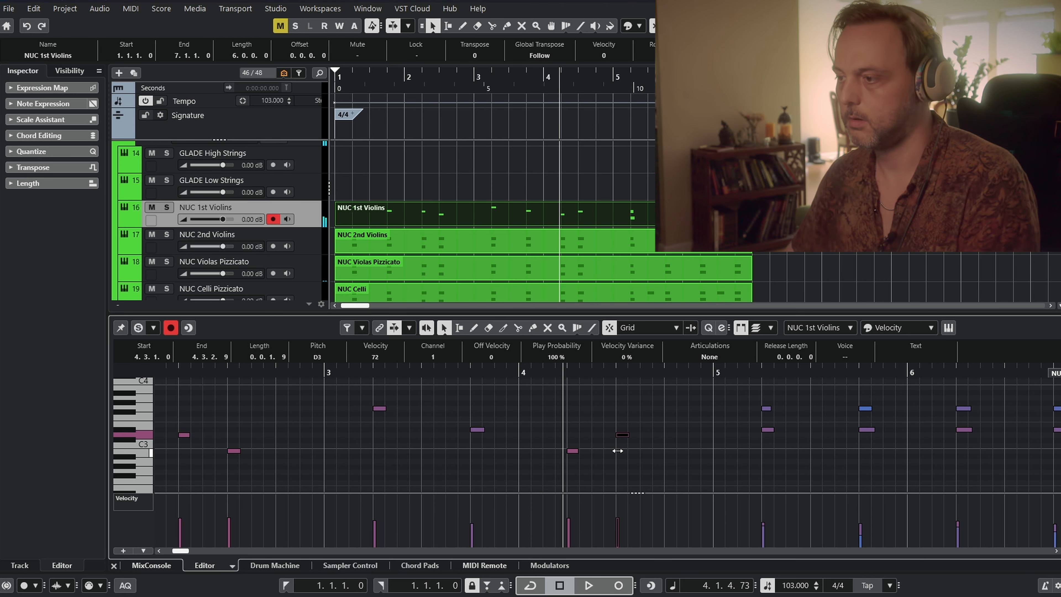
key(Up)
key(Up)
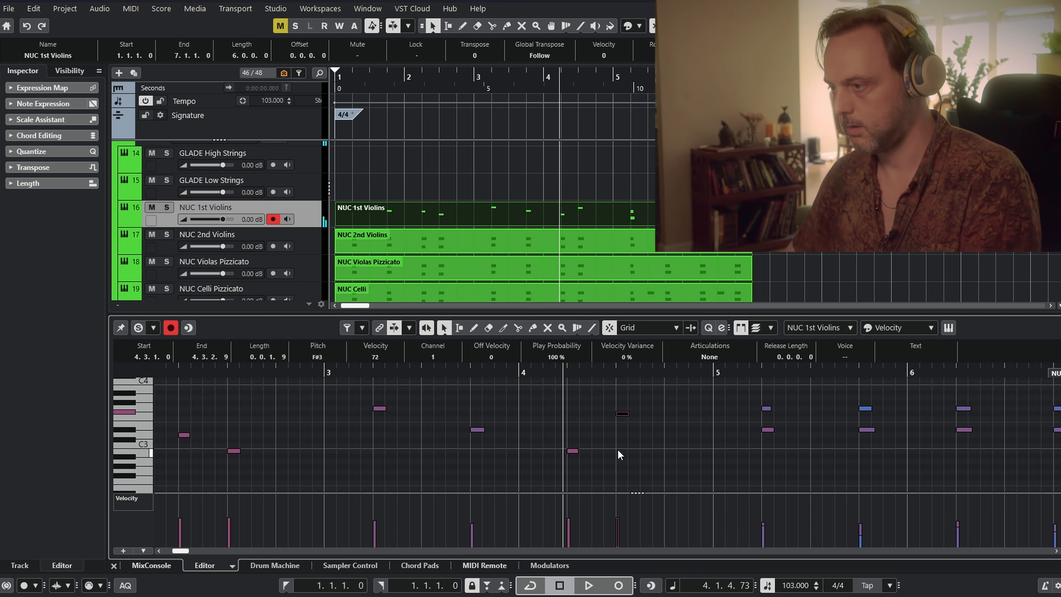
click(363, 368)
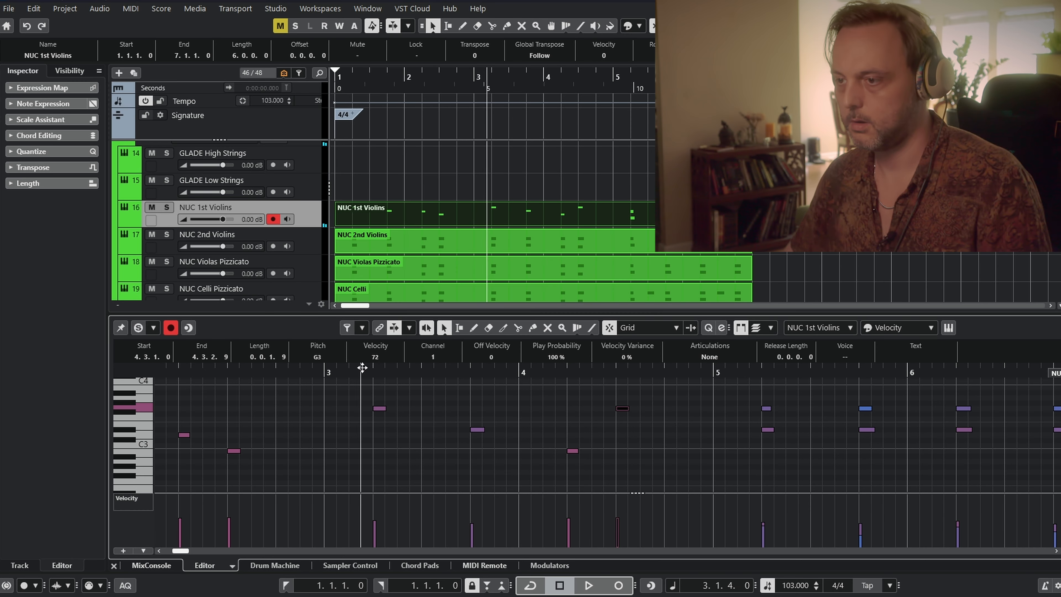
key(space)
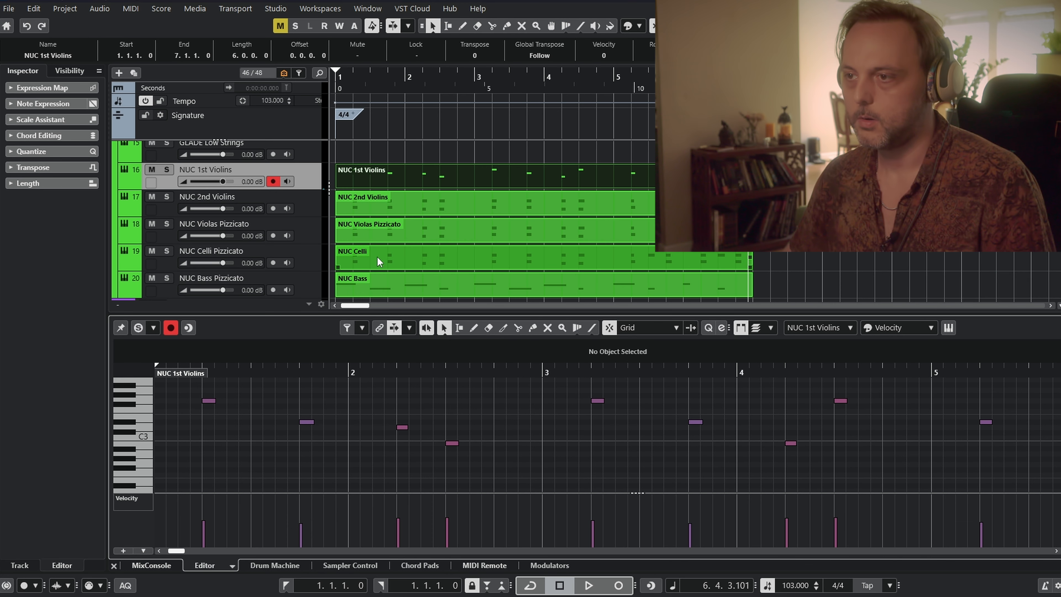
Turn the NUC 2nd Violins chords in bars 1 and 2 into the single-note line D#3, C3, B2, G2 and play it from bar 1.
click(377, 256)
key(Home)
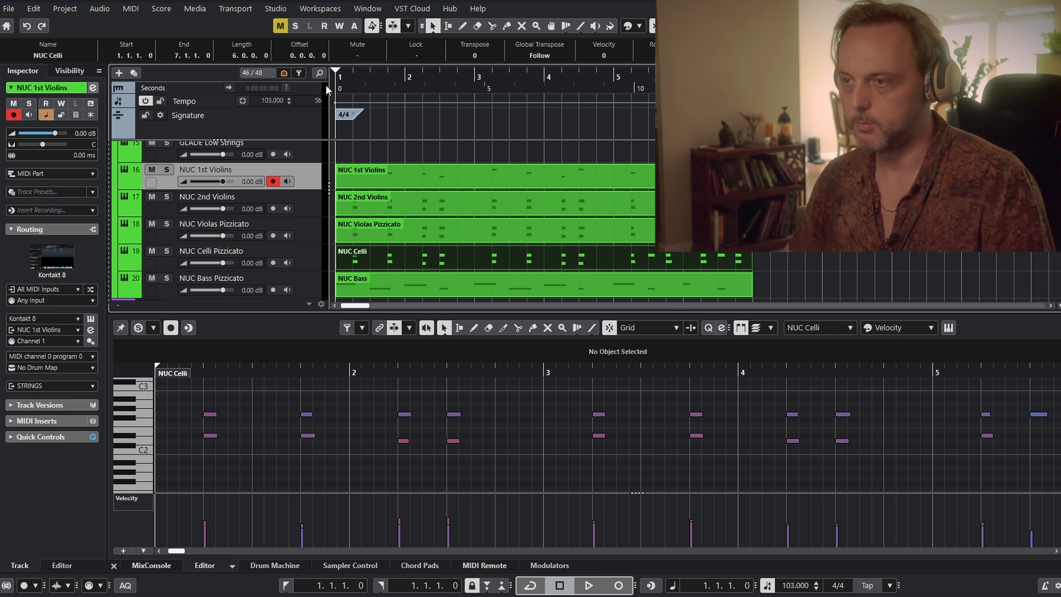
click(307, 207)
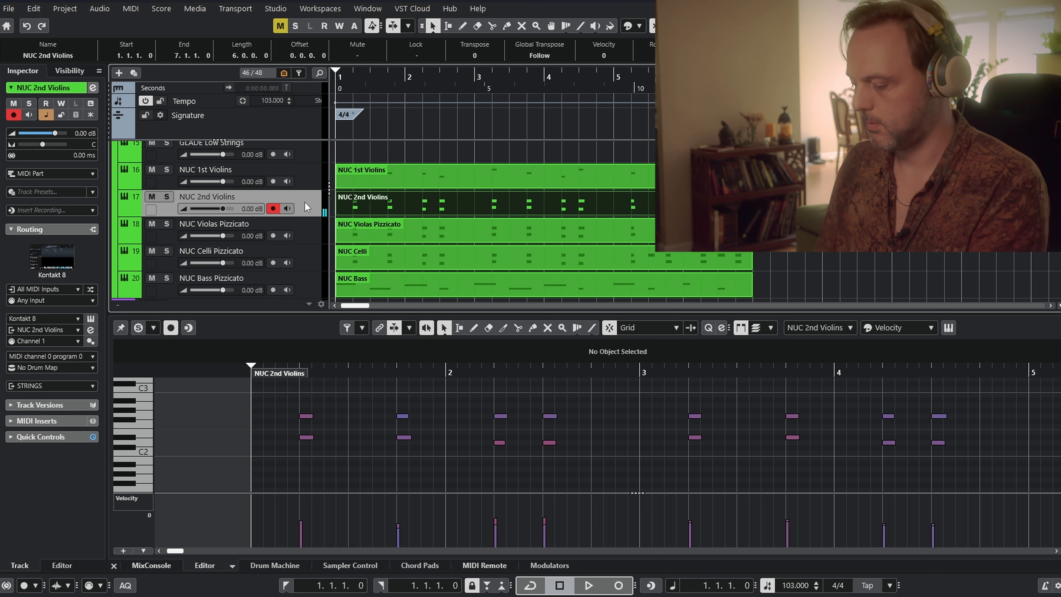
drag(361, 447, 353, 427)
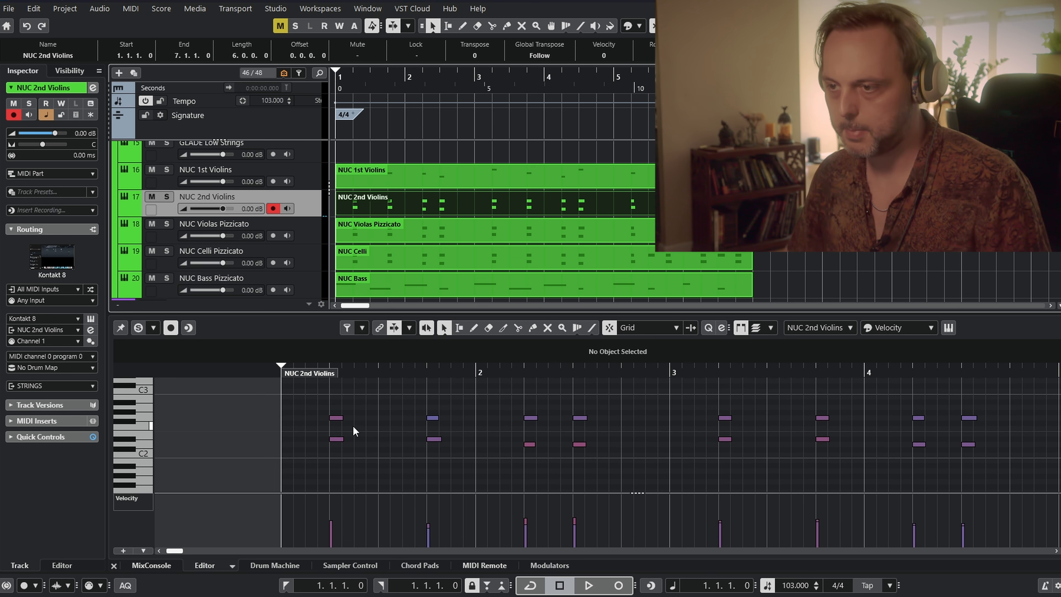
key(space)
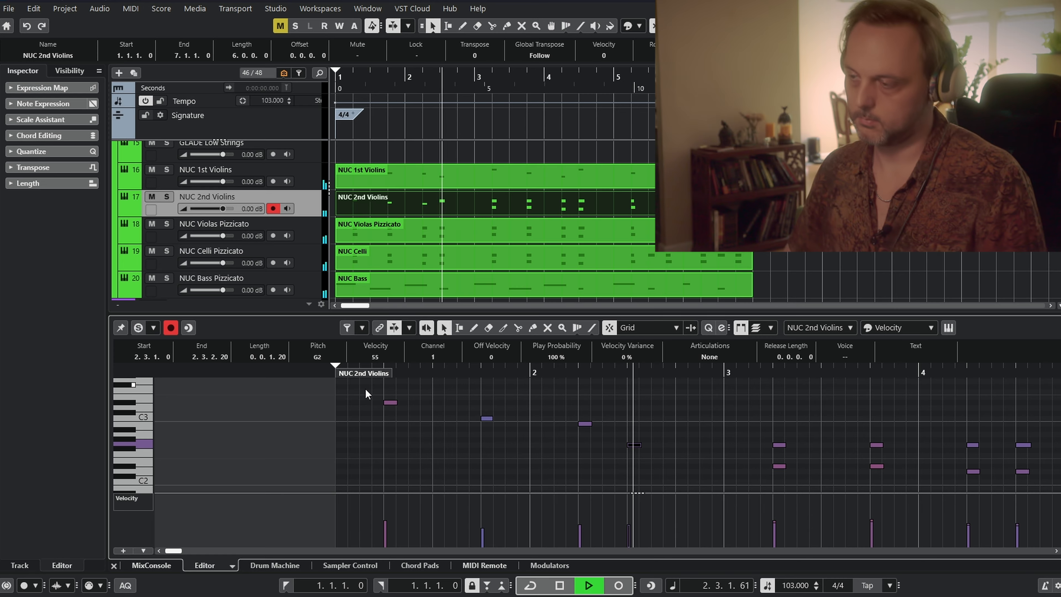
key(space)
Replace the NUC 2nd Violins chords in bars 3 and 4 with a copy of the bar 1–2 line starting at 3.2.1, and play the result.
drag(612, 434, 422, 407)
drag(506, 408, 770, 459)
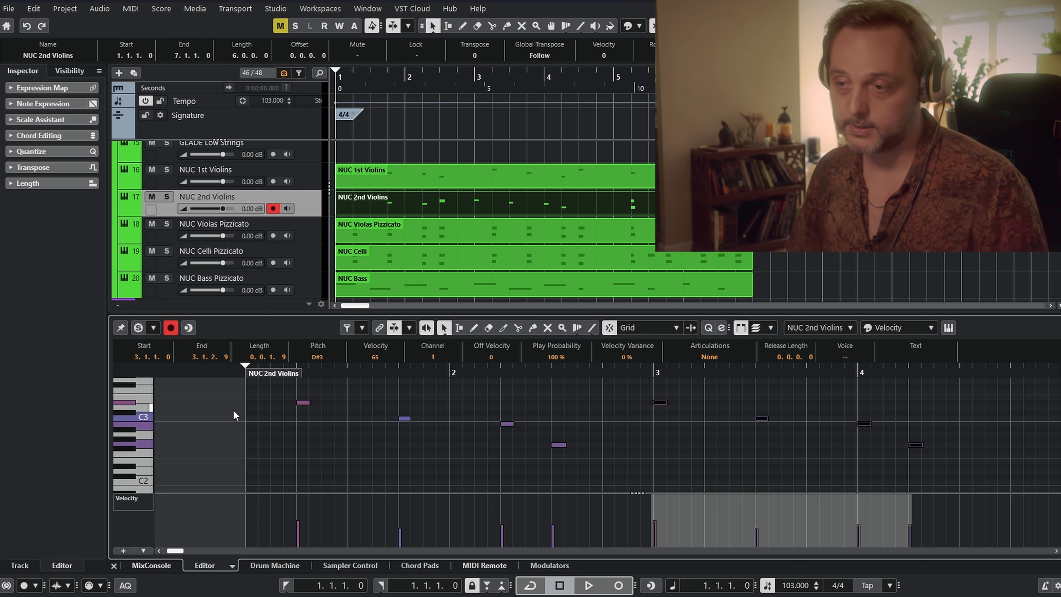
key(space)
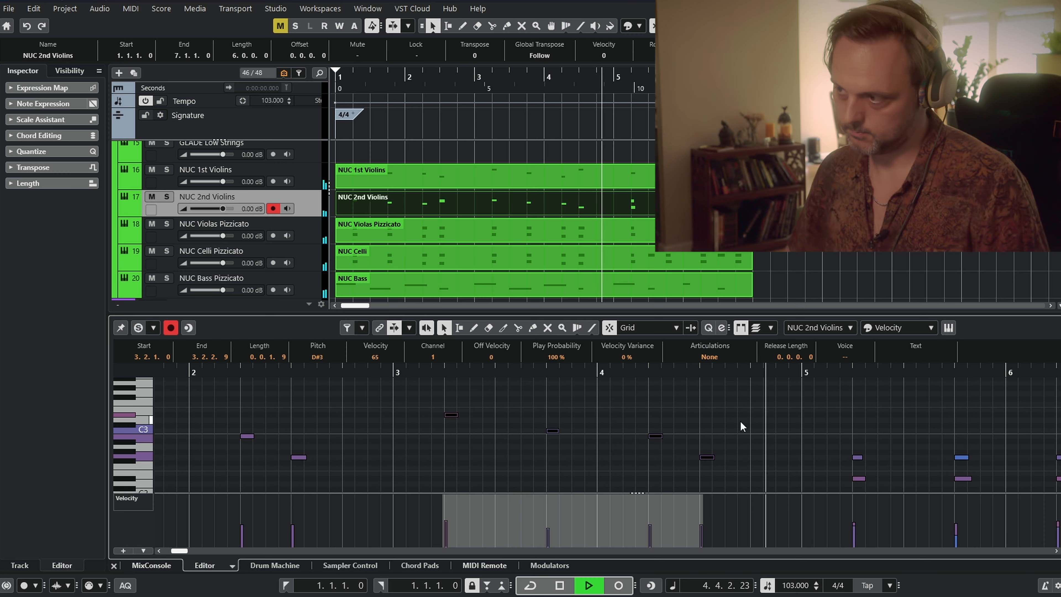
key(space)
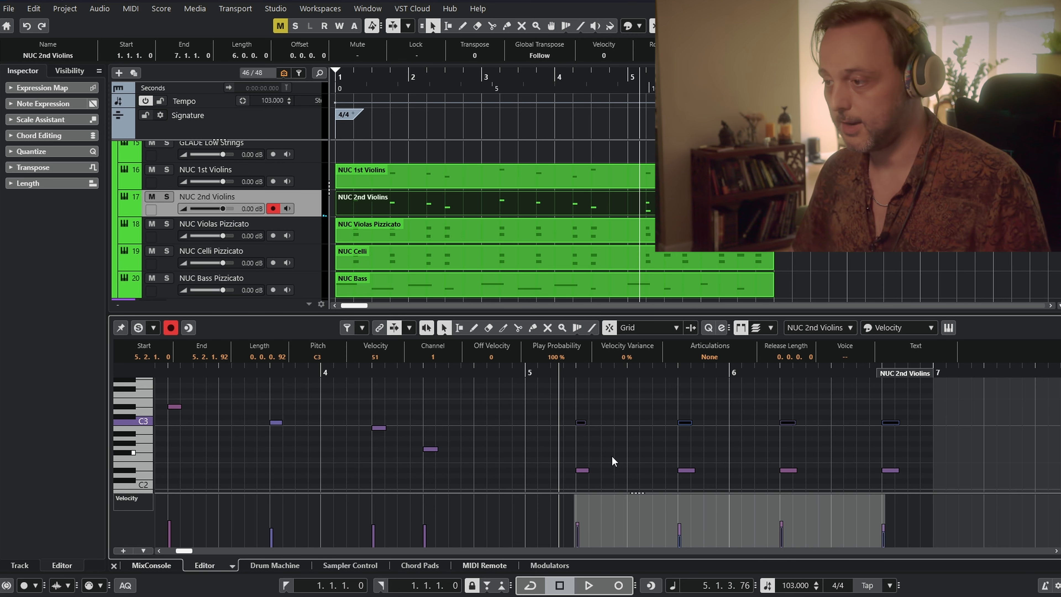
Delete the lower chord notes in bars 5 and 6 of the NUC 2nd Violins part and select the remaining C3 notes.
click(584, 458)
drag(550, 454, 932, 479)
key(Delete)
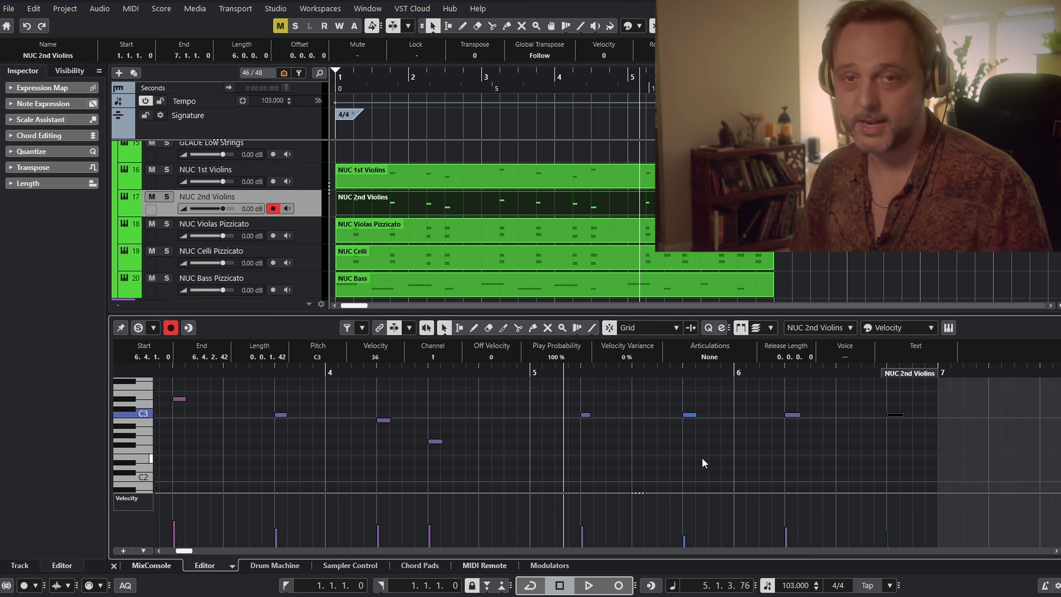
drag(544, 431, 934, 394)
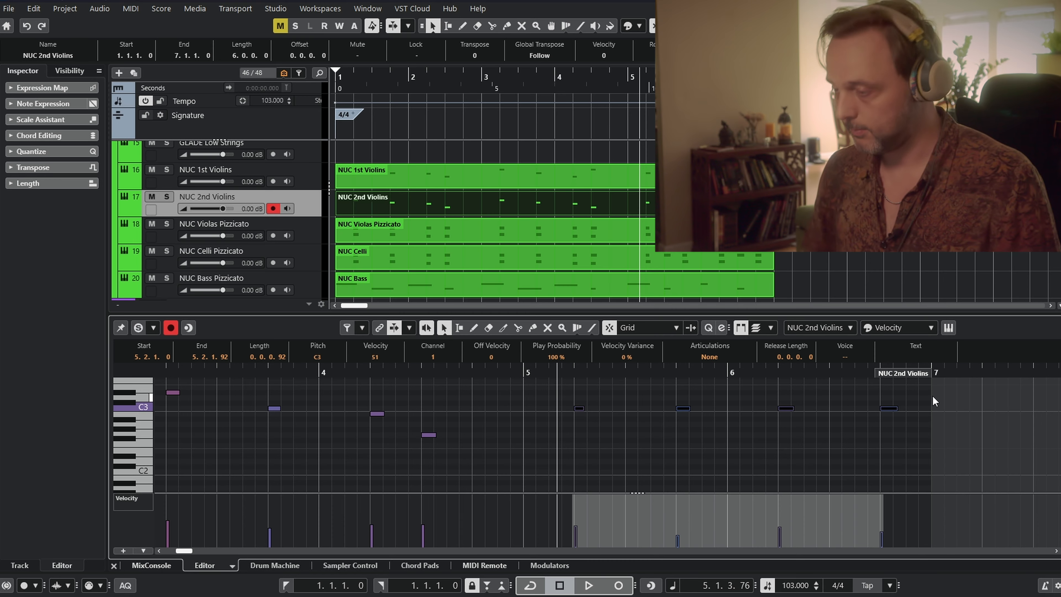
Try moving the selected bar 5–6 notes of NUC 2nd Violins up to D#3 and return them to C3.
key(Down)
key(Down)
key(Up)
key(Up)
key(Up)
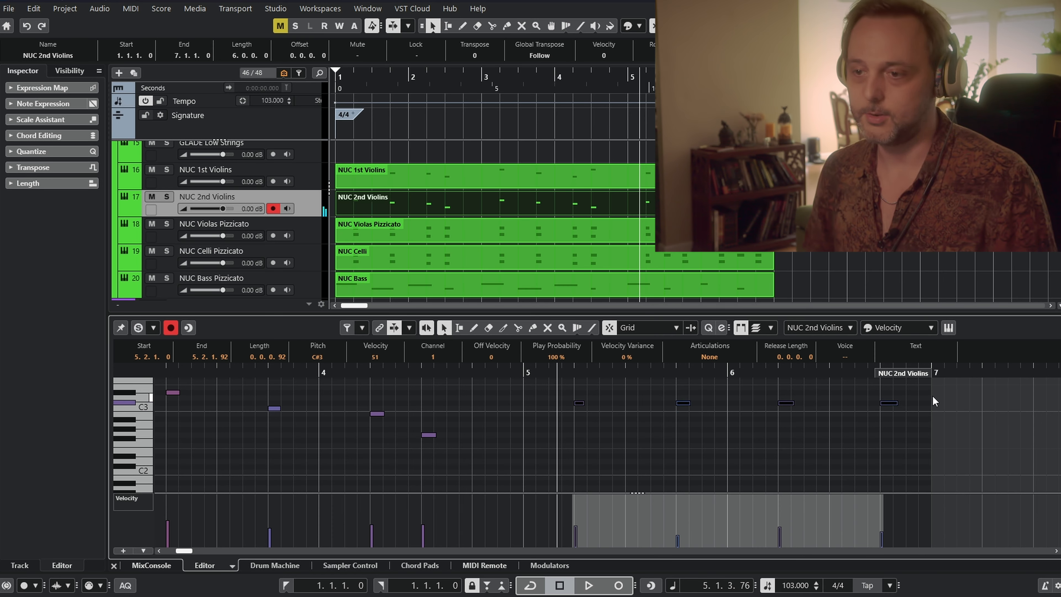
key(Up)
key(Up)
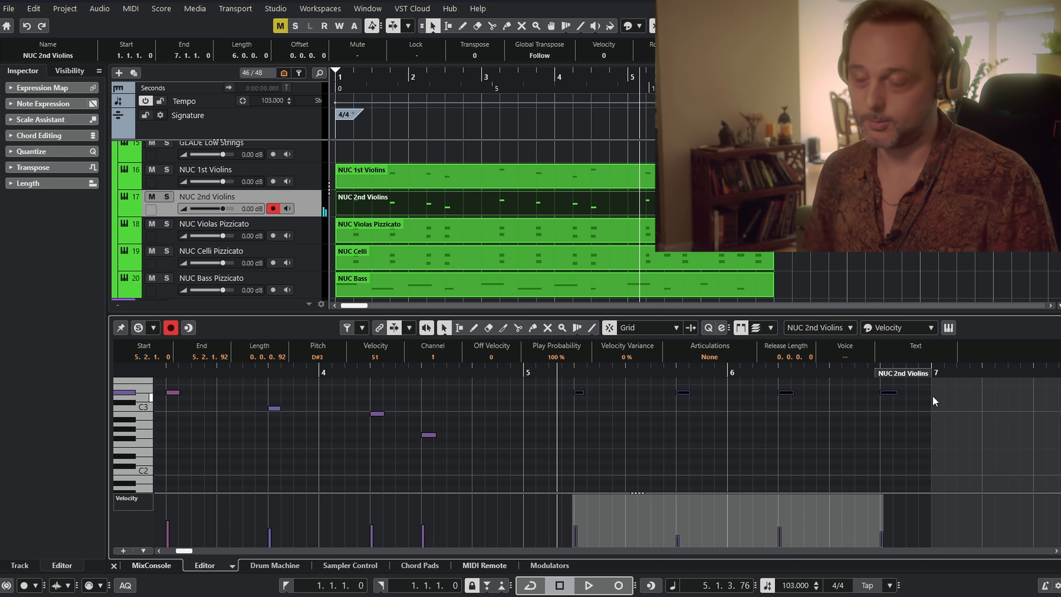
key(Down)
key(Down)
key(Down)
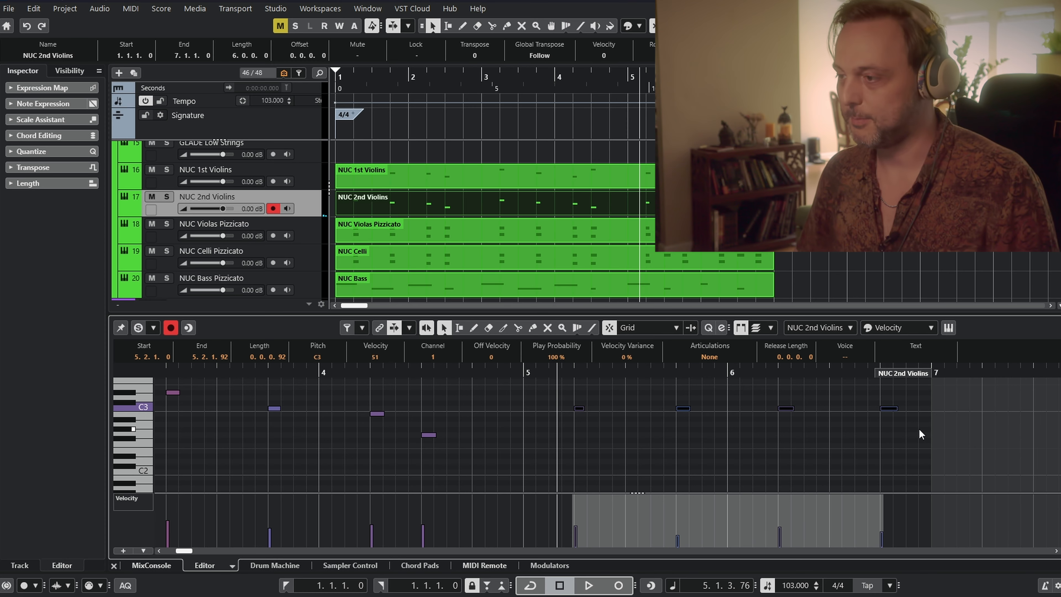
Open the NUC Celli and NUC Violas Pizzicato parts in turn to compare their chords, and play the start.
click(610, 446)
drag(553, 442, 715, 438)
click(494, 262)
drag(260, 450, 406, 445)
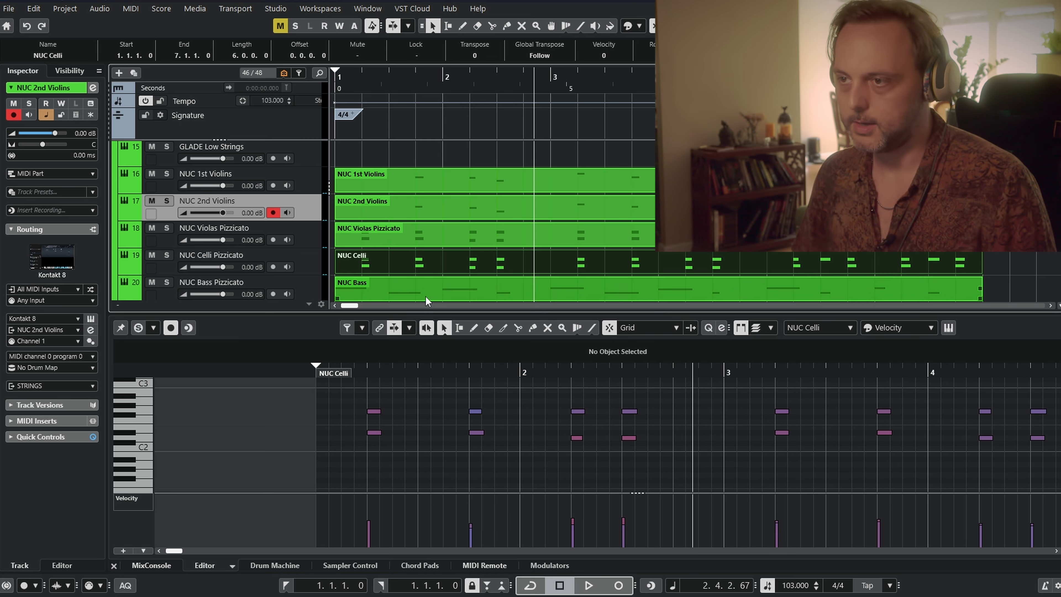
click(474, 237)
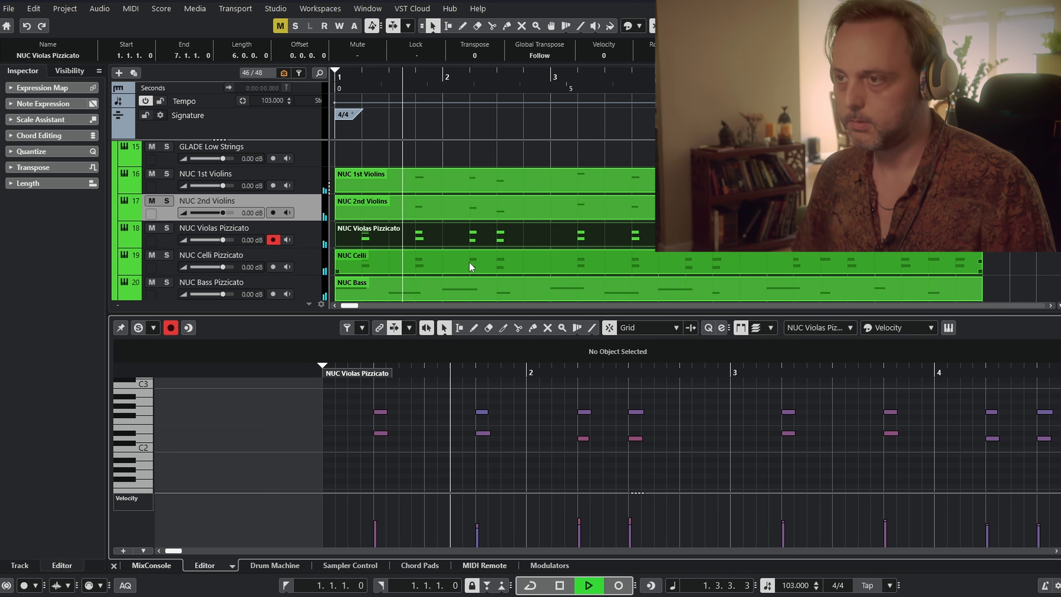
key(space)
Solo the NUC Violas Pizzicato and NUC Celli Pizzicato tracks and play them together from bar 1.
click(444, 263)
drag(264, 439, 353, 438)
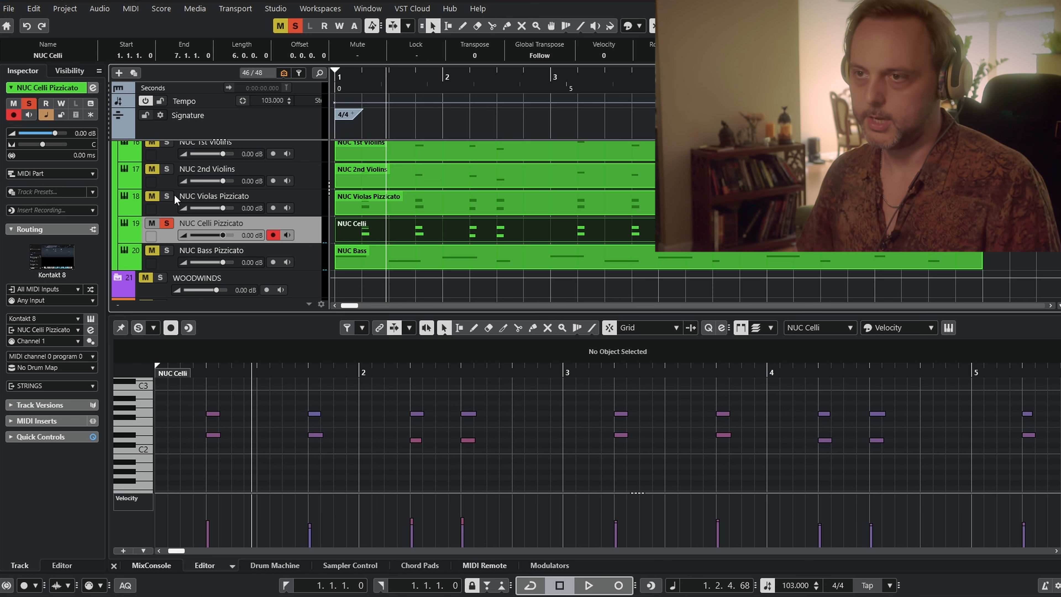
click(166, 196)
drag(346, 78, 329, 81)
click(403, 168)
key(space)
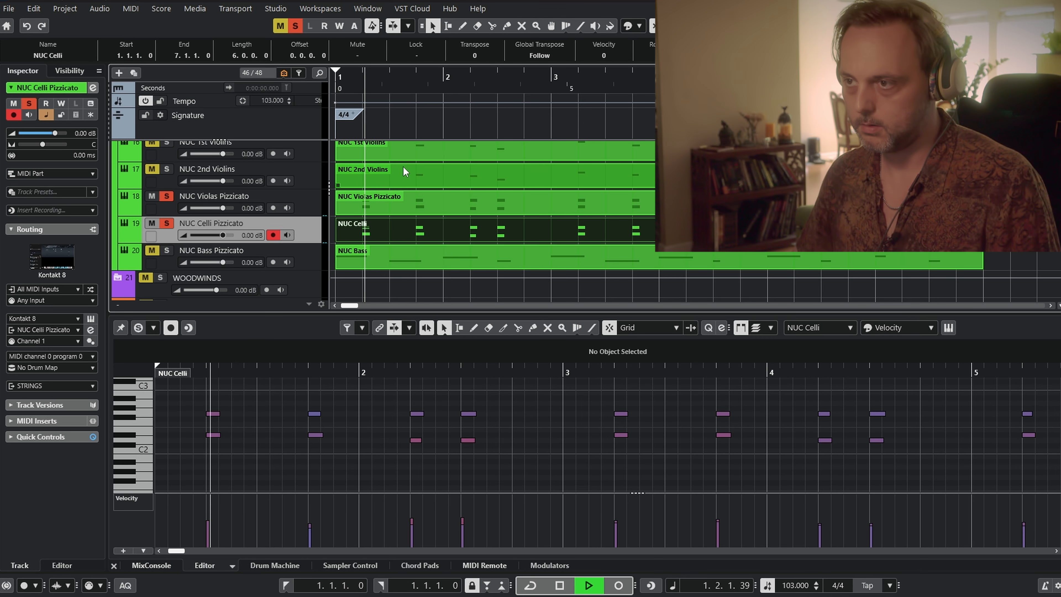
click(422, 208)
key(space)
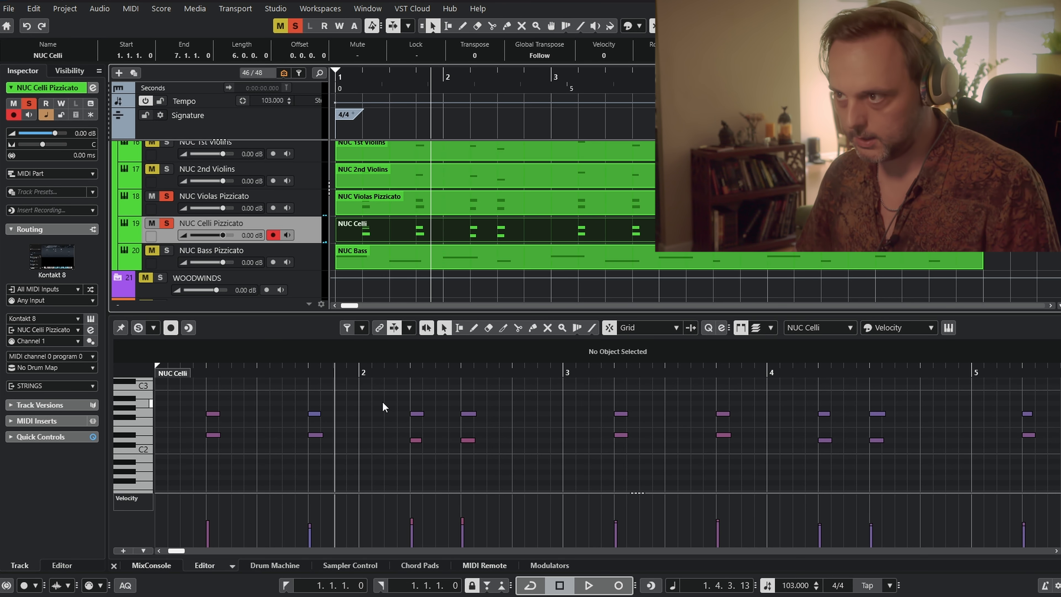
Transpose all notes of the NUC Celli part down one octave and play the result.
drag(238, 409, 374, 405)
key(ctrl+a)
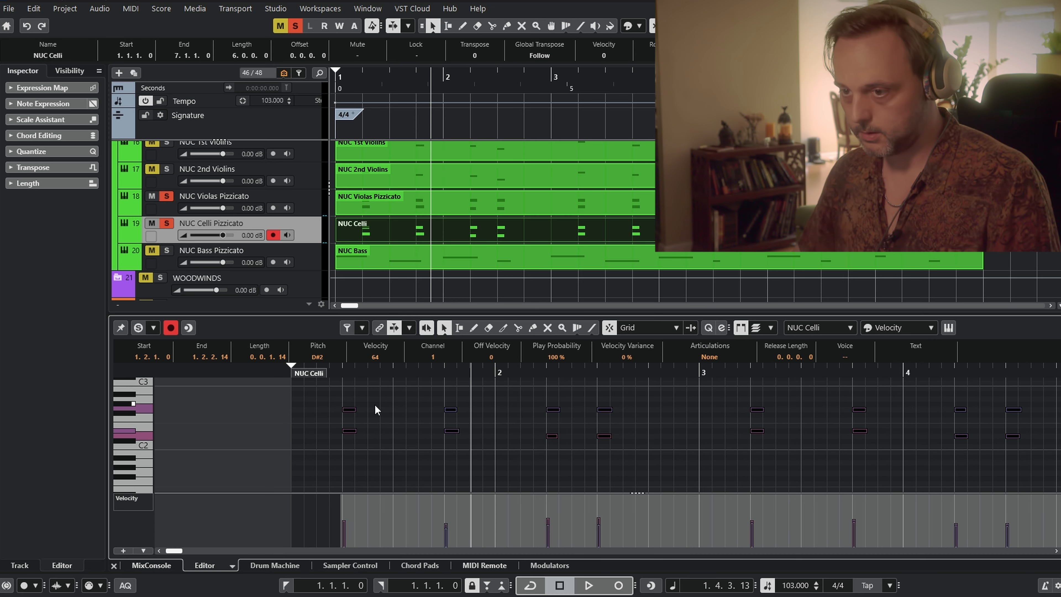
key(space)
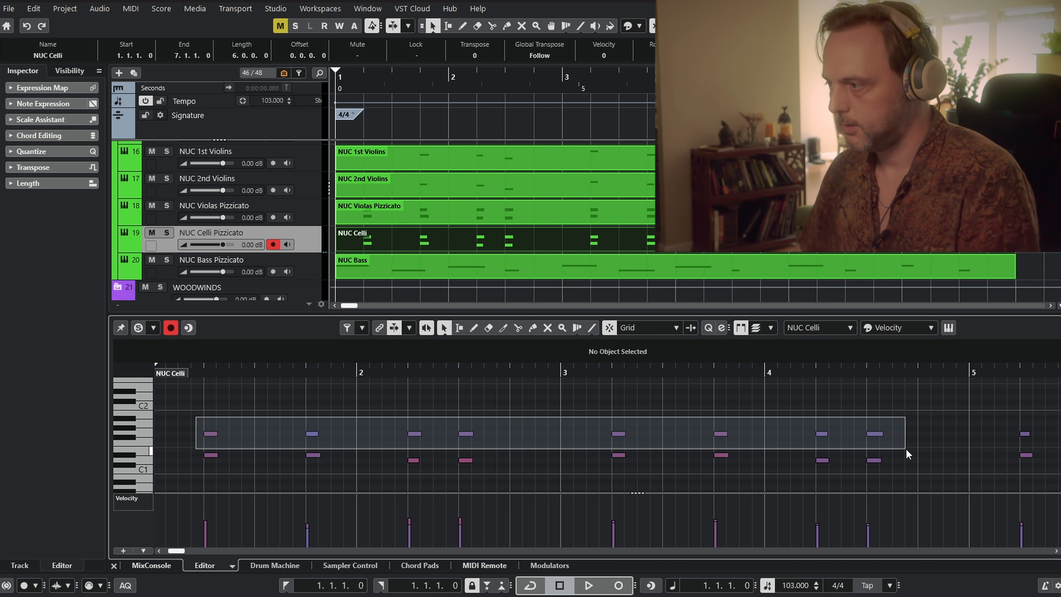
Reduce the NUC Celli chords to single notes, alternating lower and upper notes across bars 1 and 2.
drag(196, 416, 897, 434)
key(Delete)
key(Delete)
scroll(452, 433, left, 5)
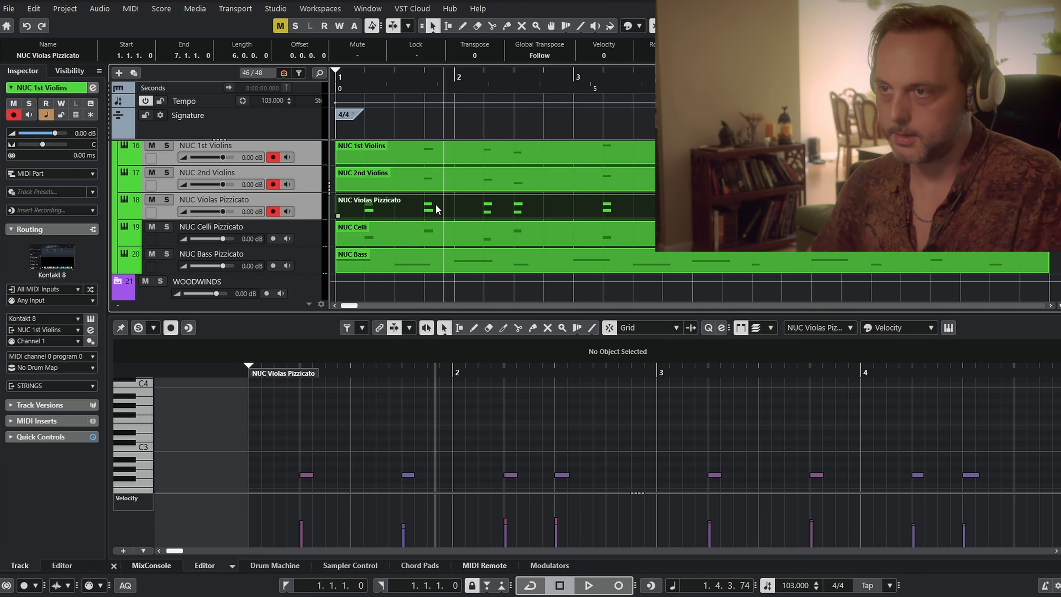
Show the NUC Violas Pizzicato part with both violin parts and delete its G2 at 2.3.1, keeping the D2.
click(389, 219)
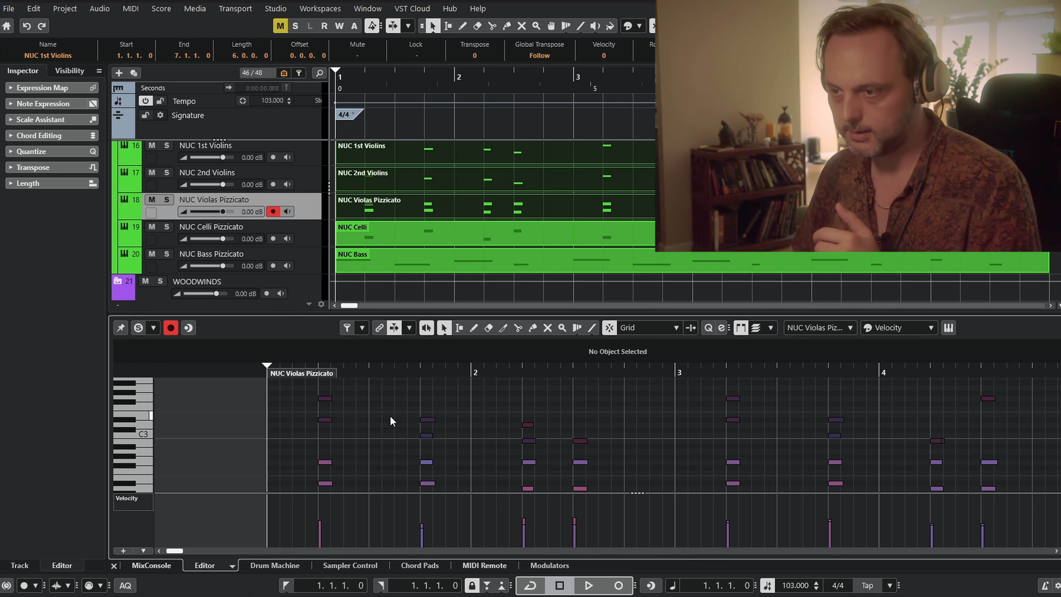
scroll(382, 435, down, 2)
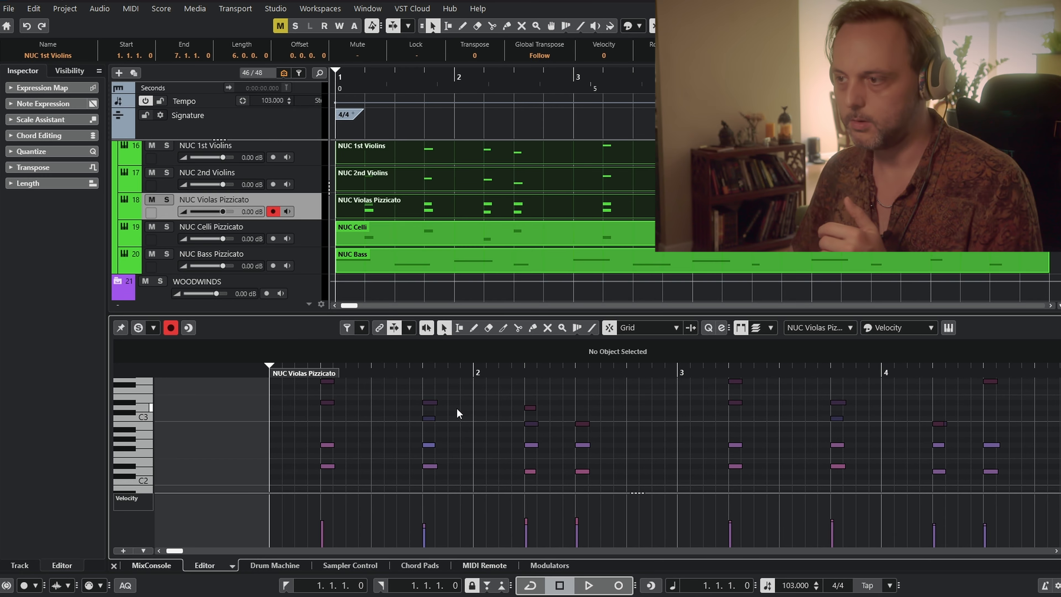
drag(582, 446, 585, 467)
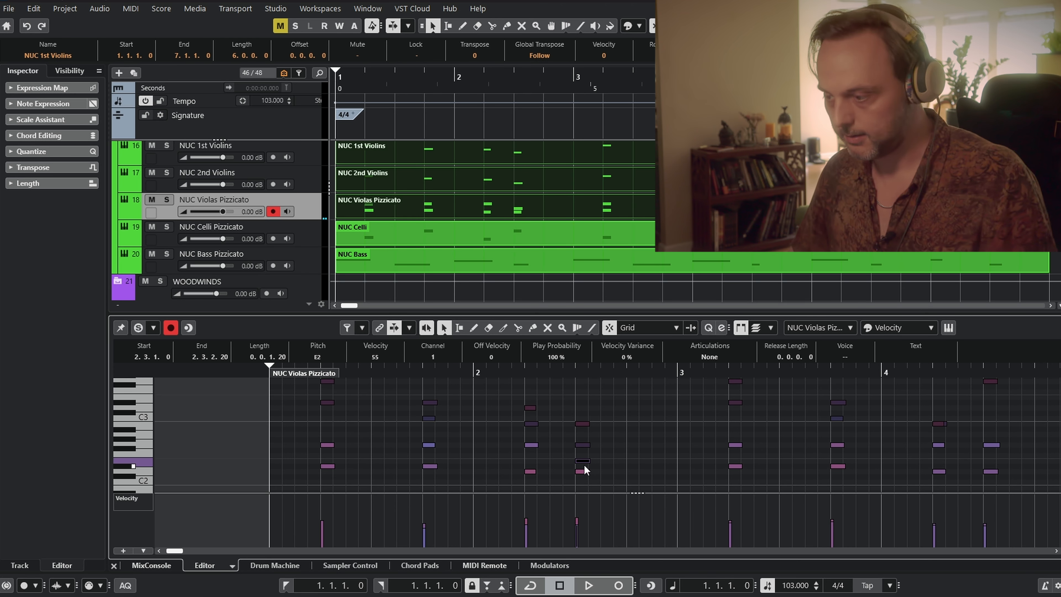
key(Delete)
click(583, 473)
Check the NUC Violas Pizzicato notes through bar 6 against both violin lines, auditioning individual notes.
scroll(803, 441, right, 3)
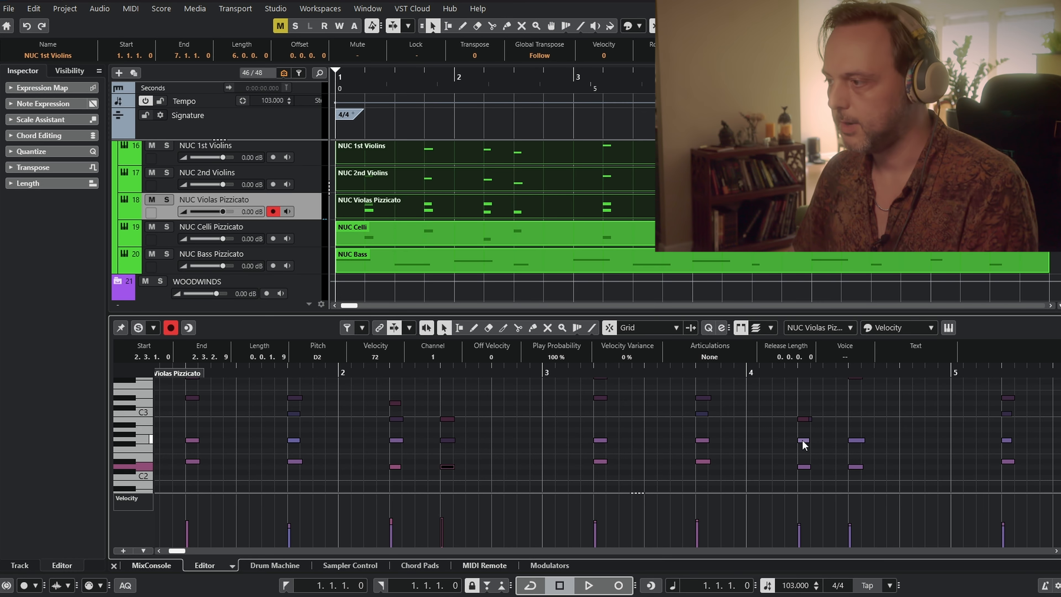
scroll(805, 426, right, 3)
scroll(804, 426, up, 1)
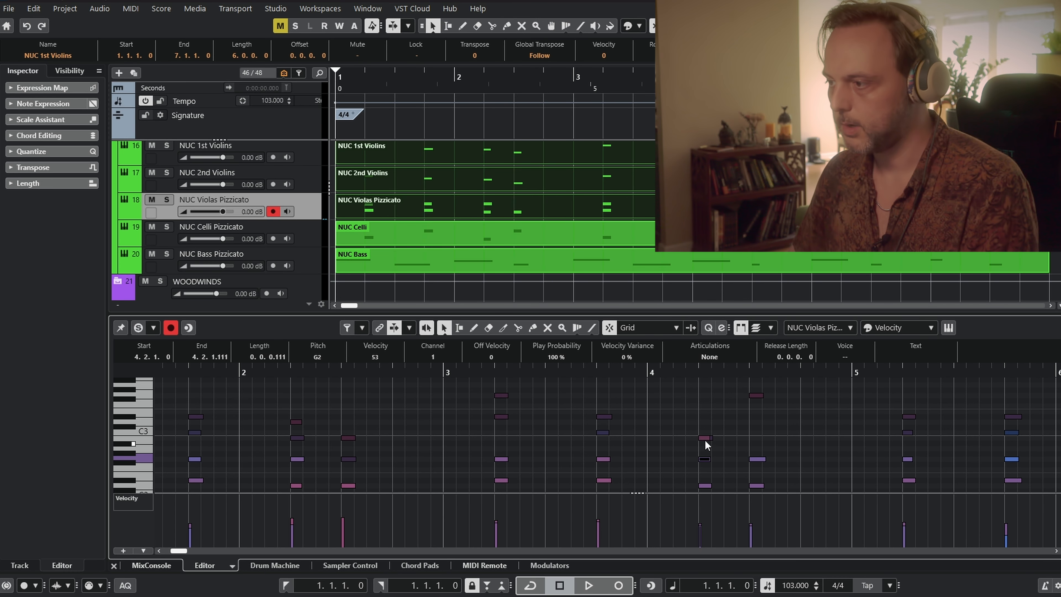
scroll(705, 437, right, 5)
click(740, 451)
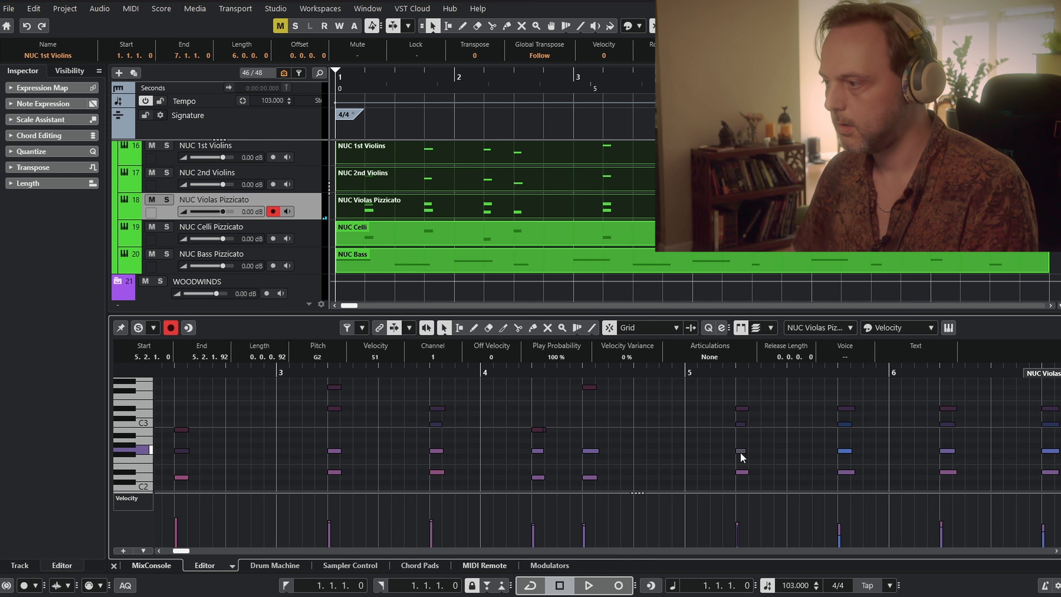
click(740, 451)
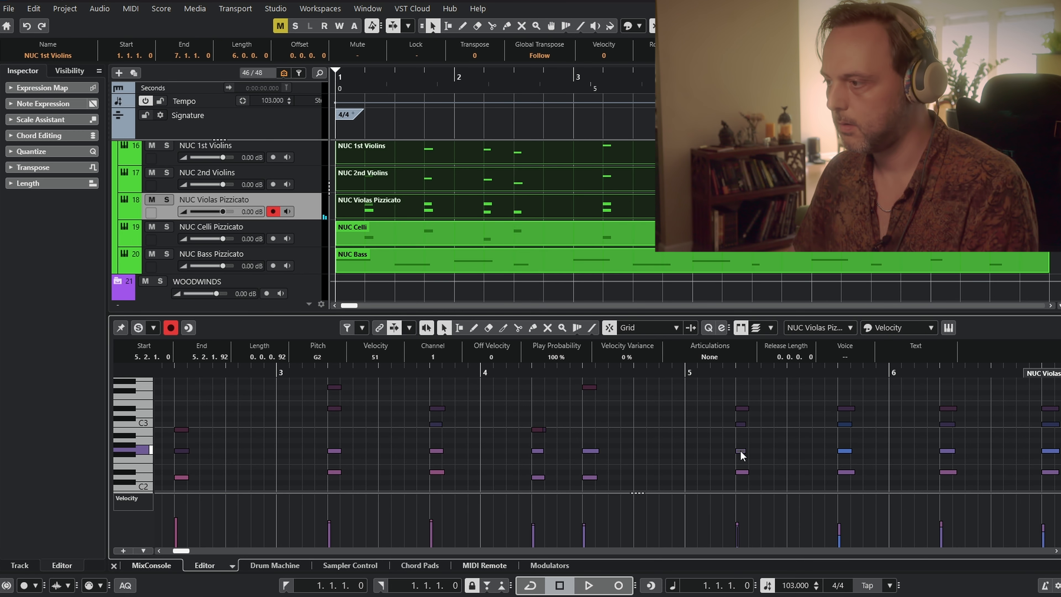
click(743, 424)
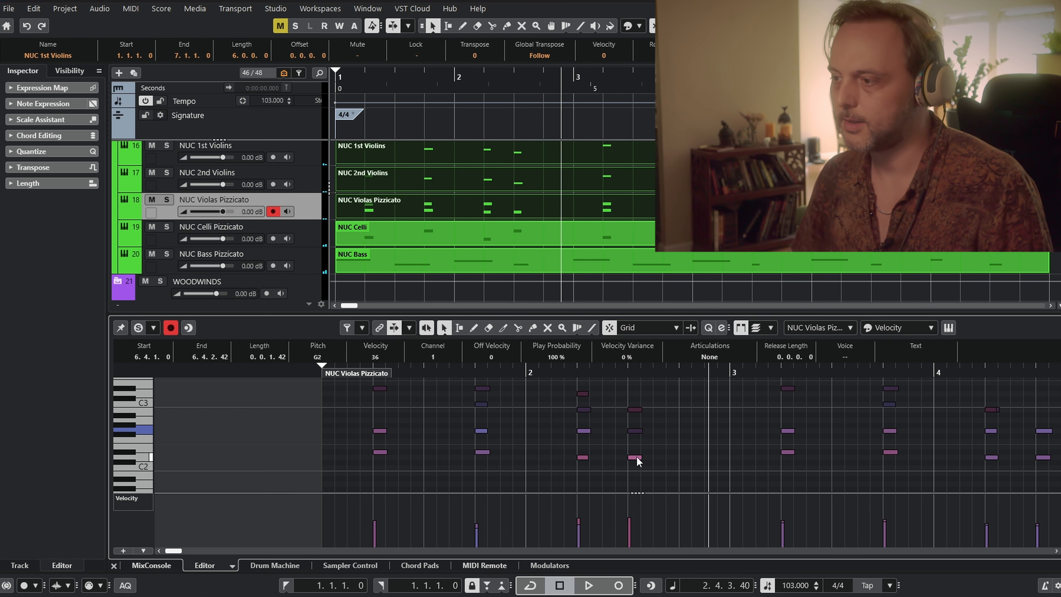
click(636, 456)
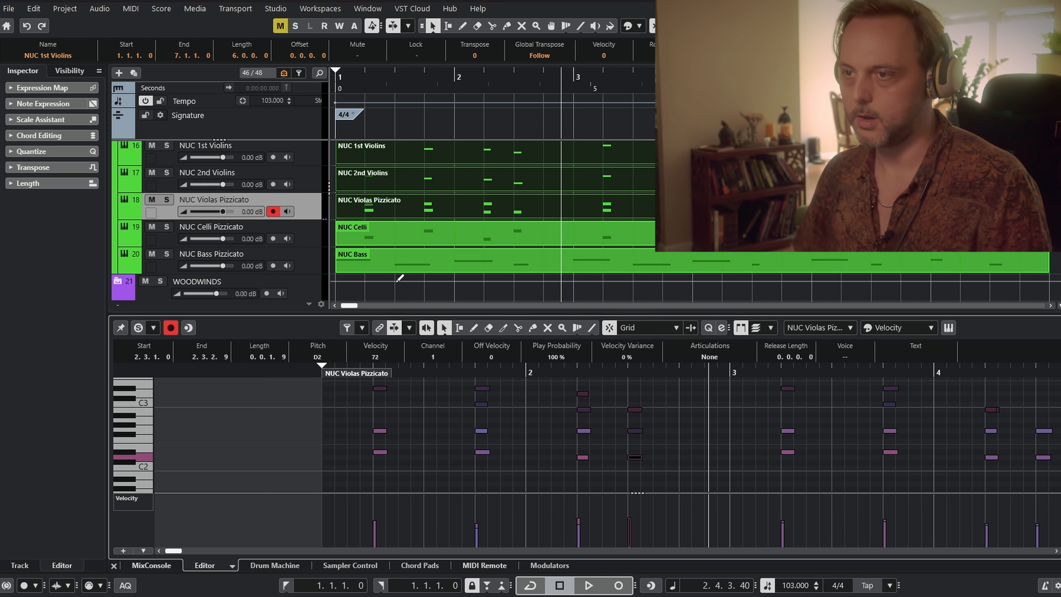
Delete the lower viola notes at beats 1.2, 1.4 and 2.2, keeping the G2 notes, and play the result.
click(297, 212)
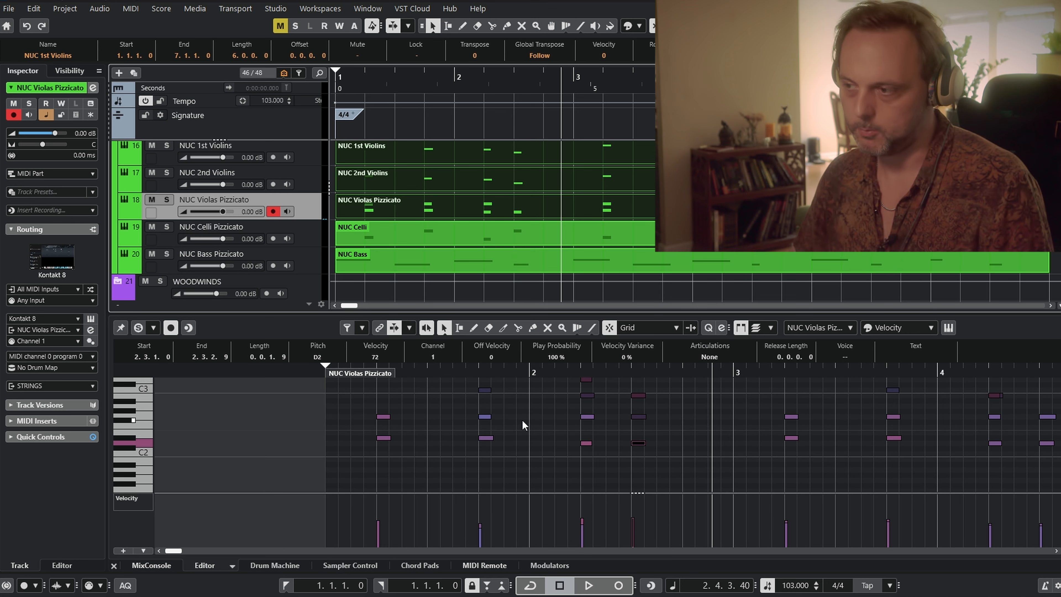
drag(550, 413, 542, 423)
key(space)
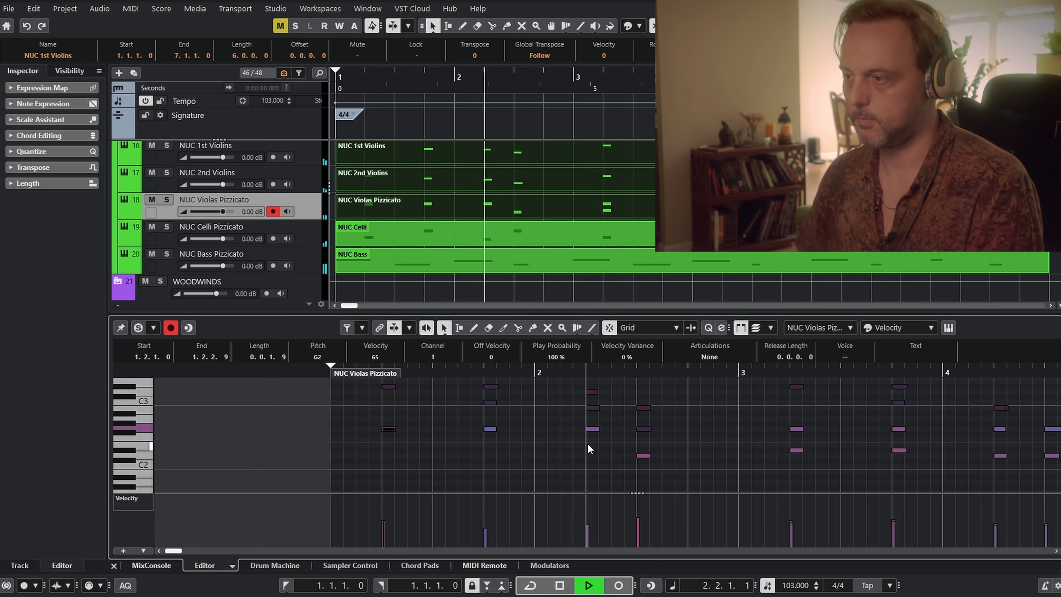
drag(710, 423, 607, 443)
key(space)
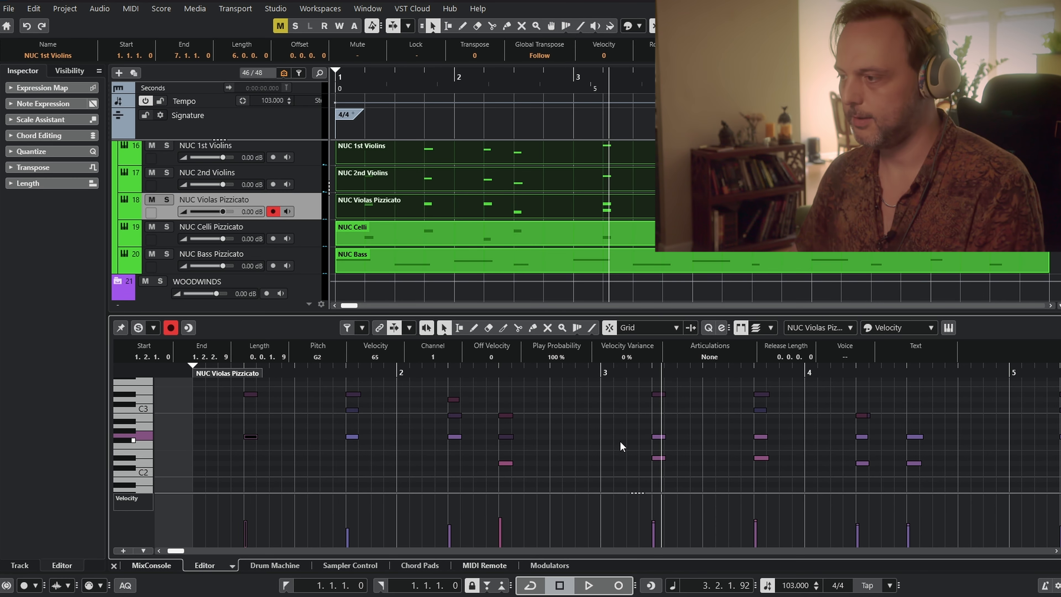
Delete the lower viola notes at 3.2, 3.4 and 4.2 and the G2 at 4.3, and play the result.
drag(640, 450, 873, 464)
key(Delete)
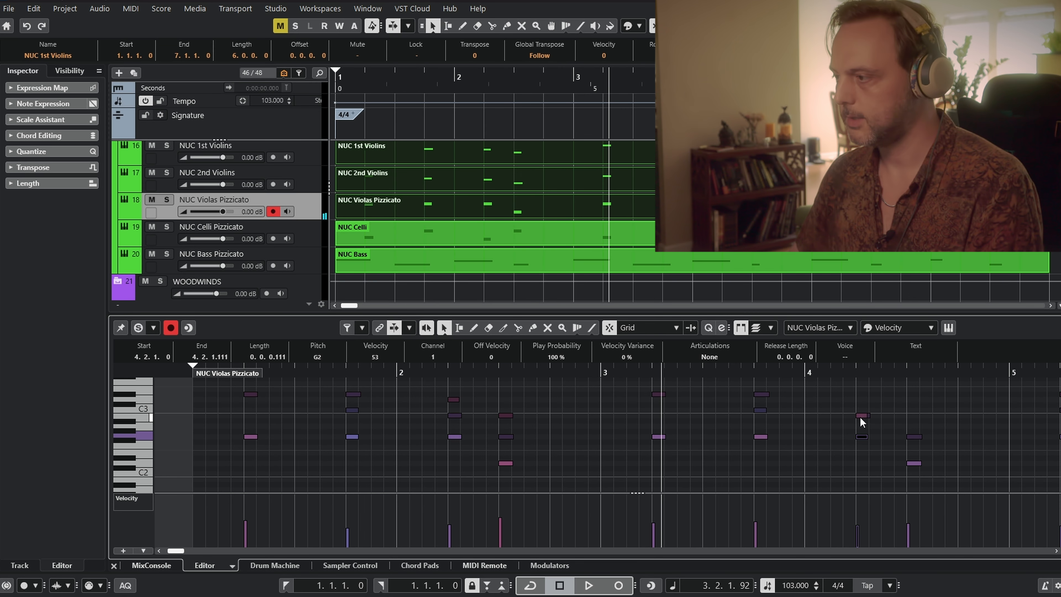
drag(792, 436, 875, 435)
click(256, 373)
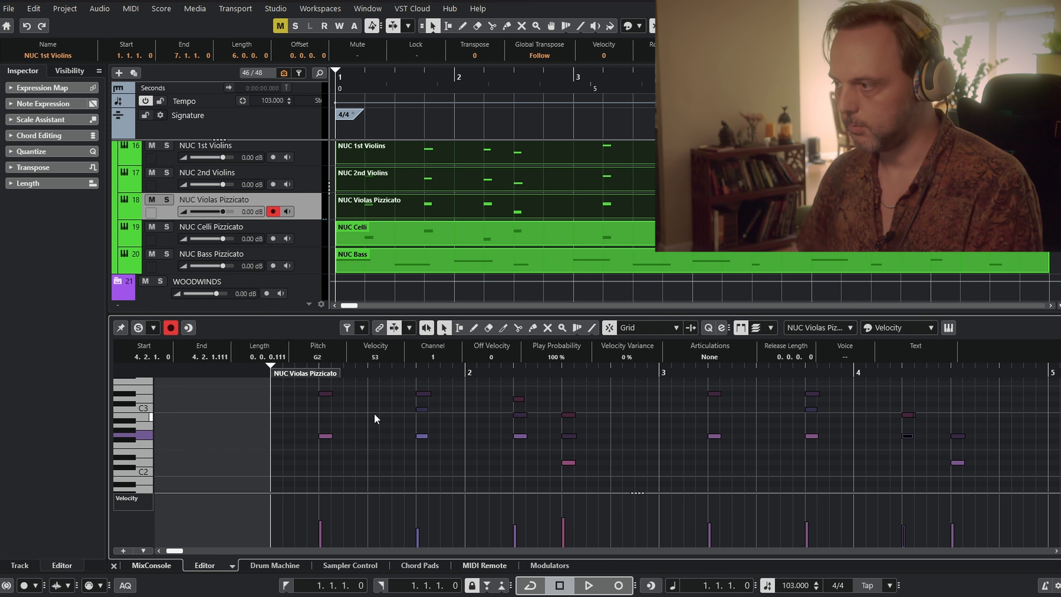
key(space)
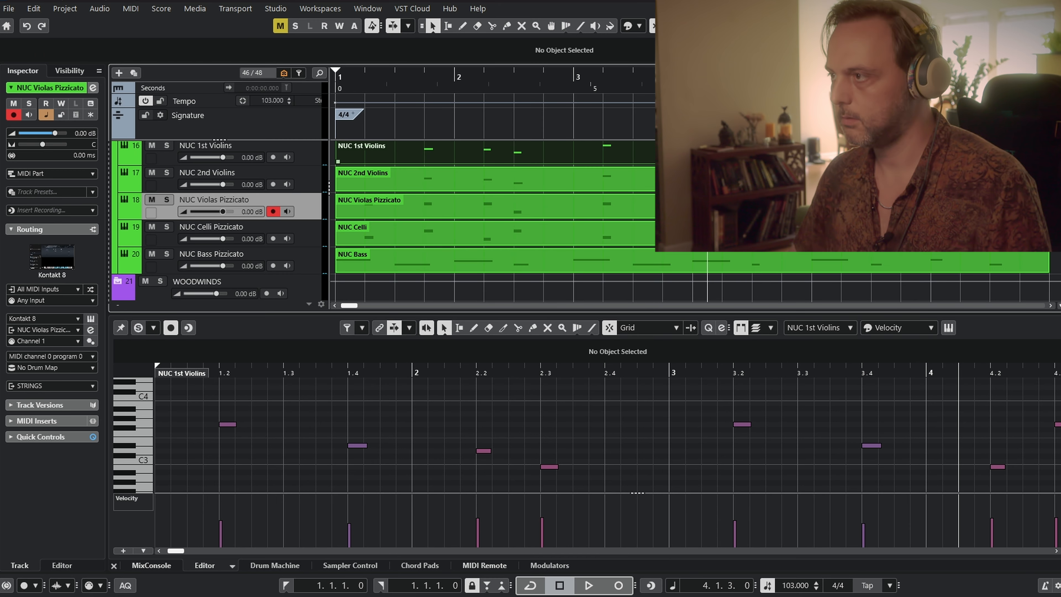
Check the NUC 1st Violins note at 4.2.1, raise the NUC 2nd Violins note there to D3, and play the passage.
click(998, 466)
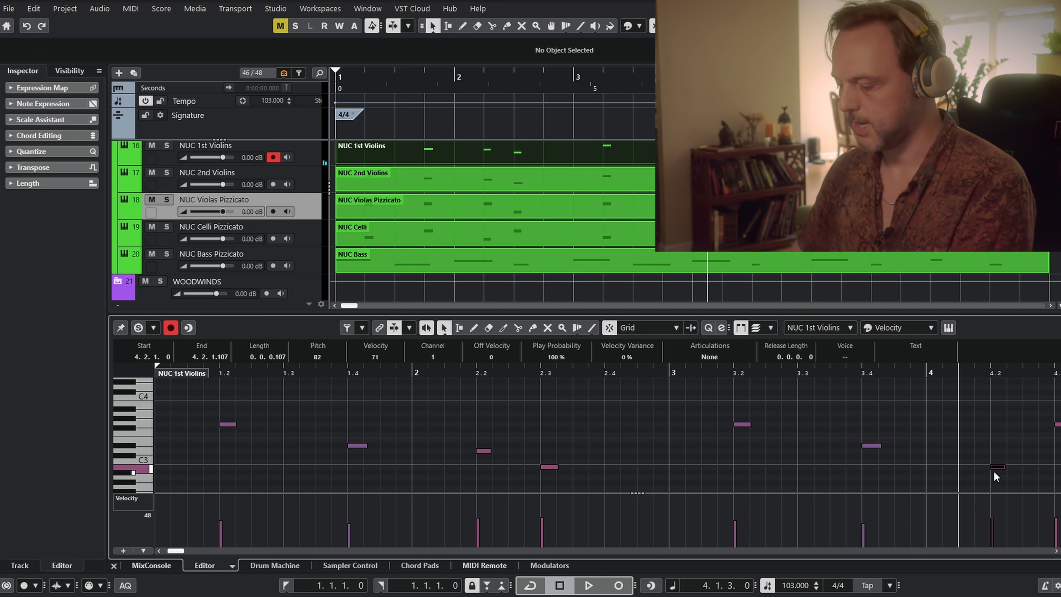
click(780, 179)
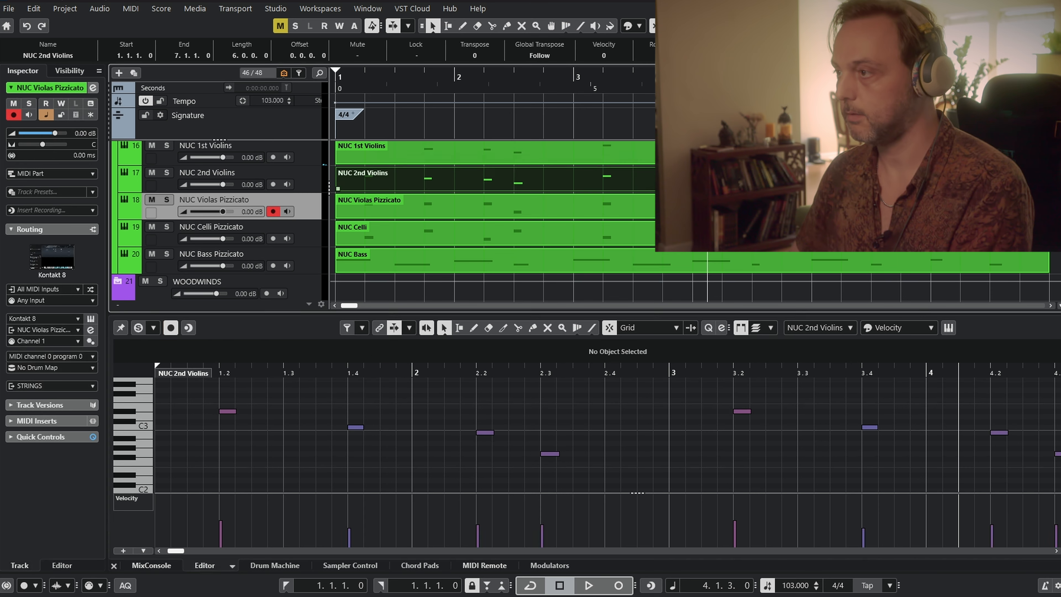
click(996, 434)
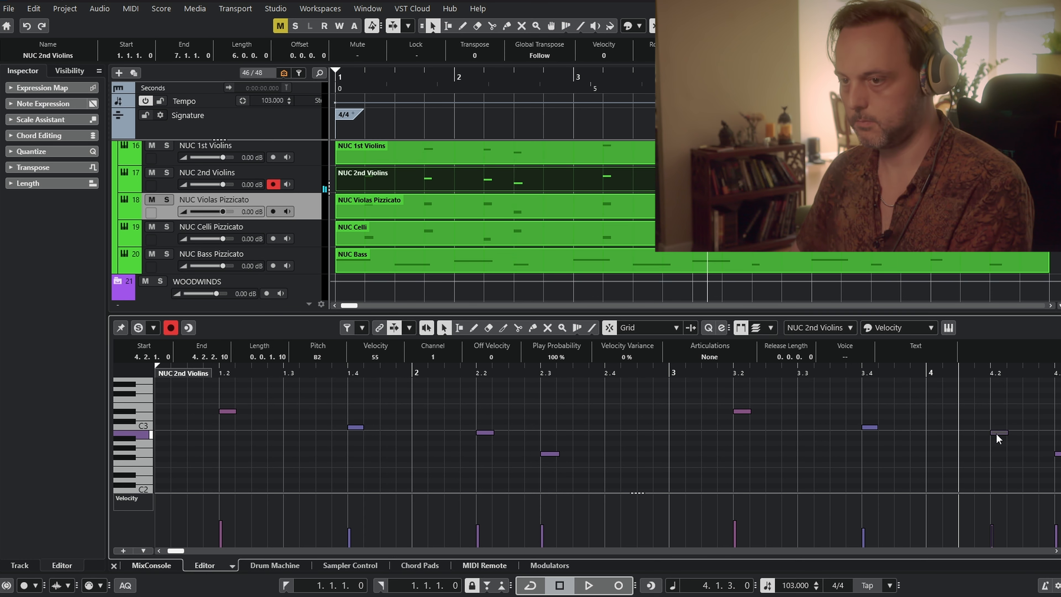
drag(997, 418, 997, 418)
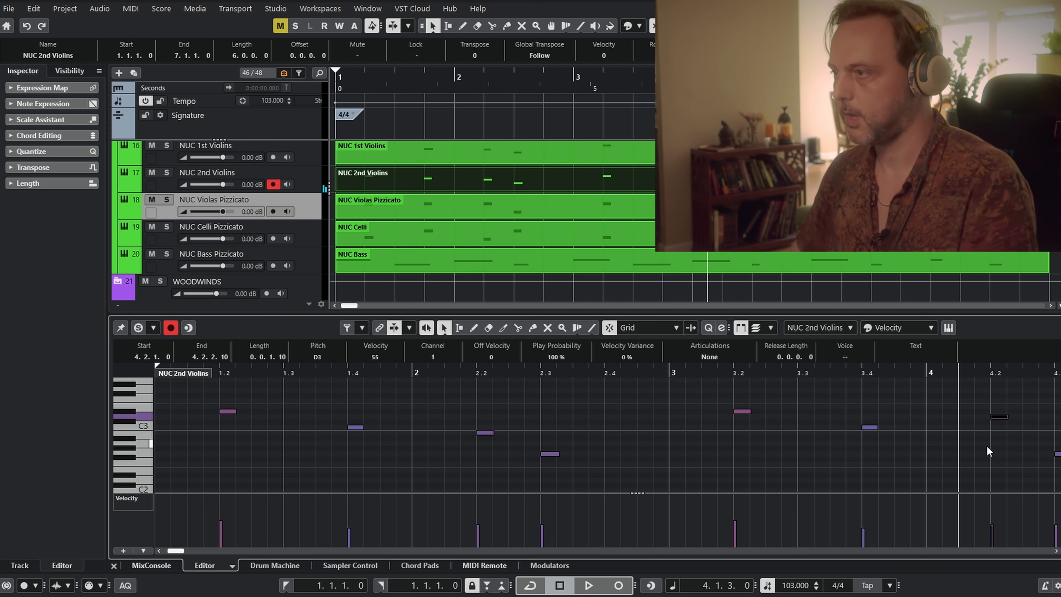
key(space)
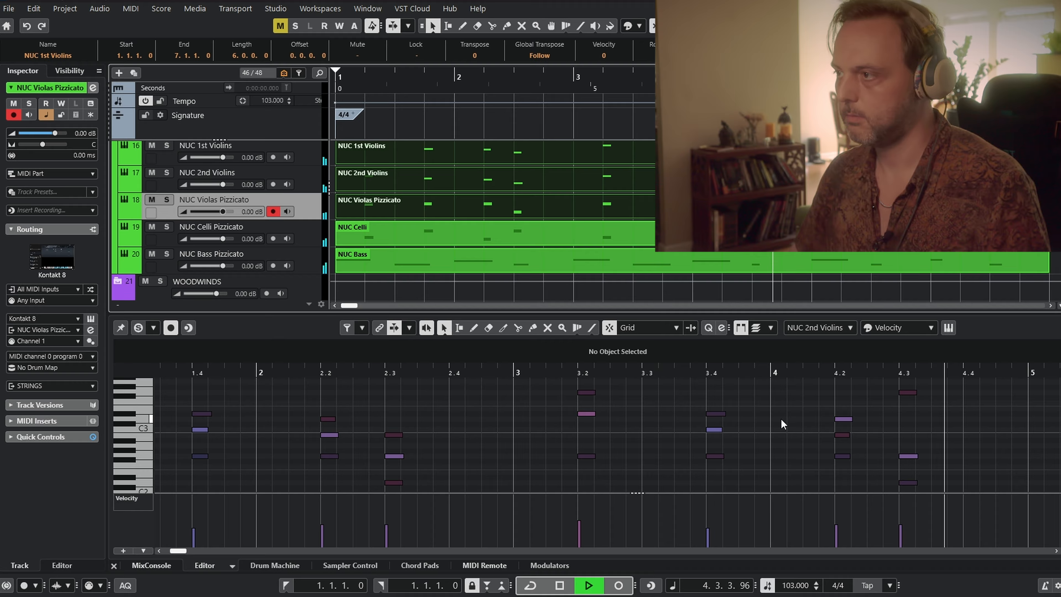
key(space)
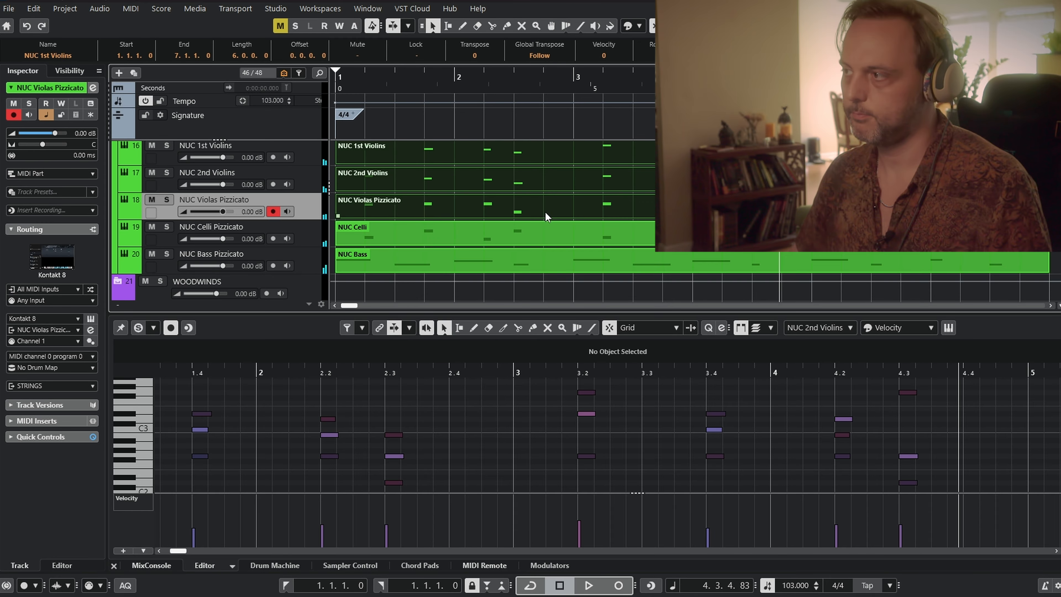
Play the string arrangement again and open the Piano melody part on track 8.
key(space)
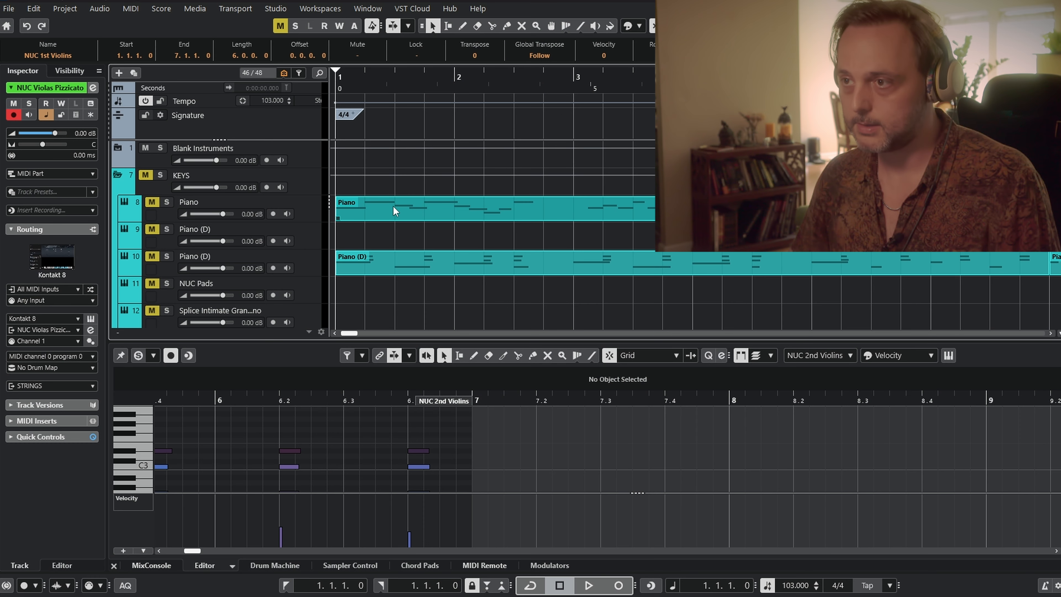
click(394, 207)
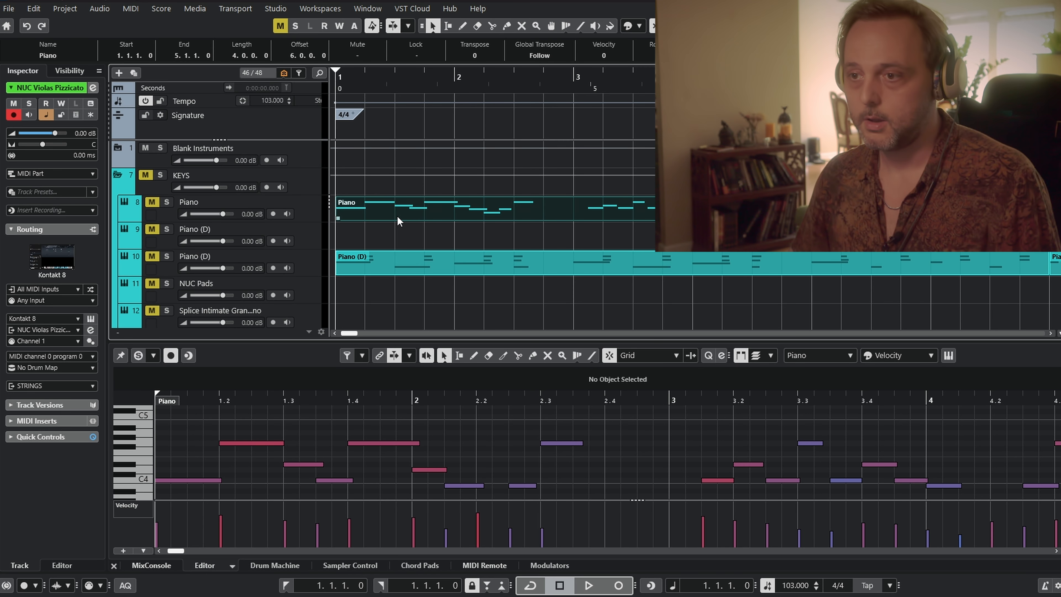
scroll(398, 218, down, 1)
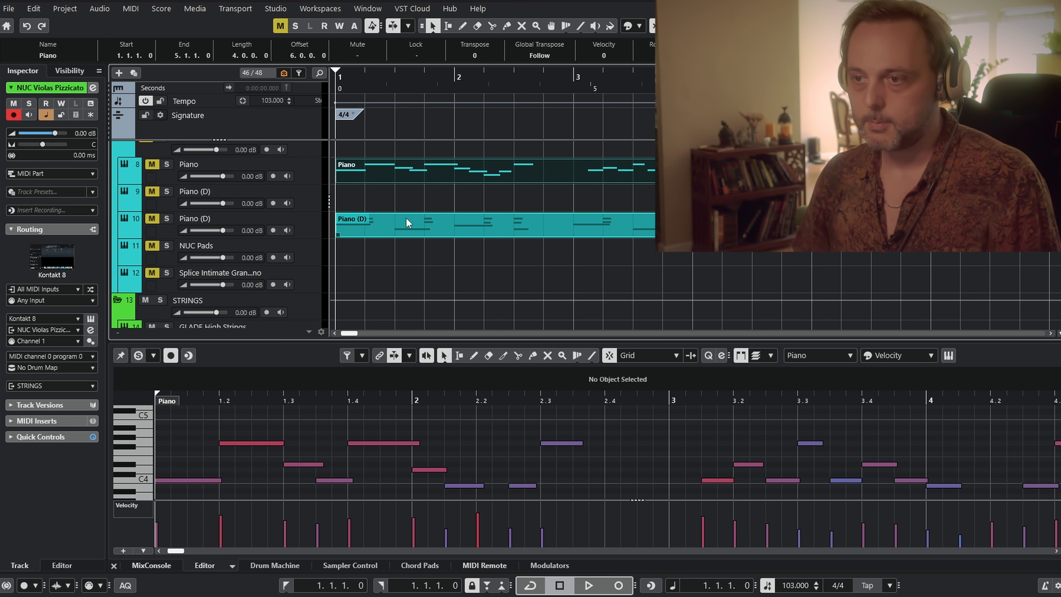
Place the piano melody on the NUC Celeste track in the Tuned Percussion folder and play it from the start.
scroll(406, 217, down, 8)
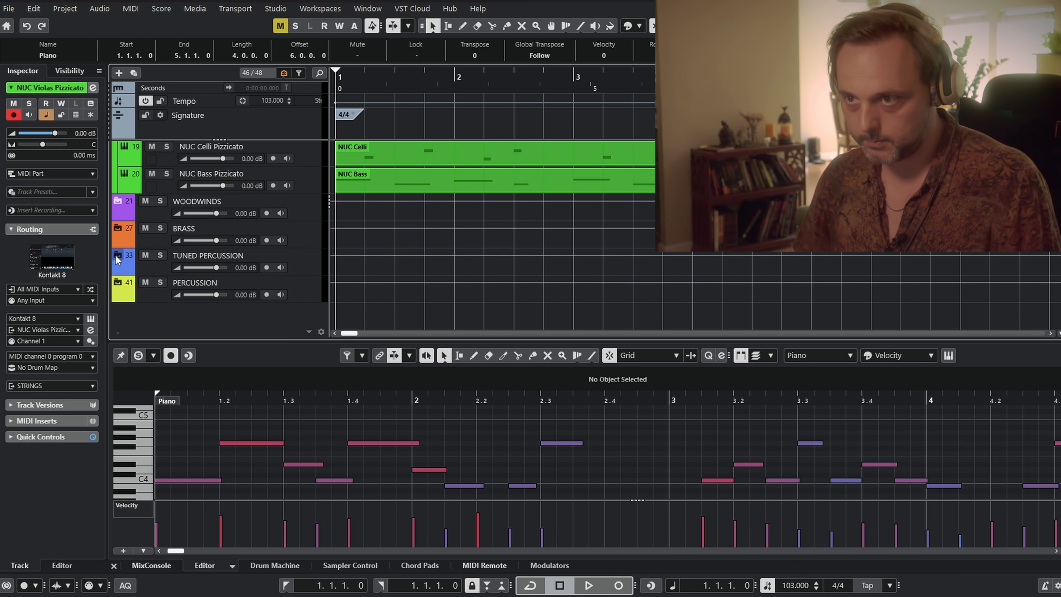
click(119, 258)
key(space)
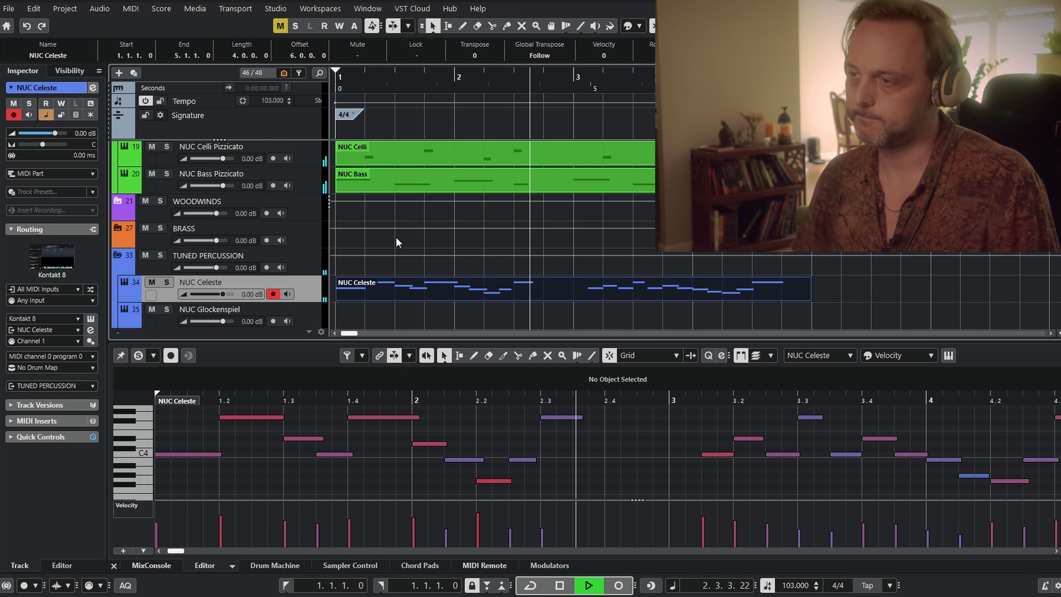
key(space)
click(486, 295)
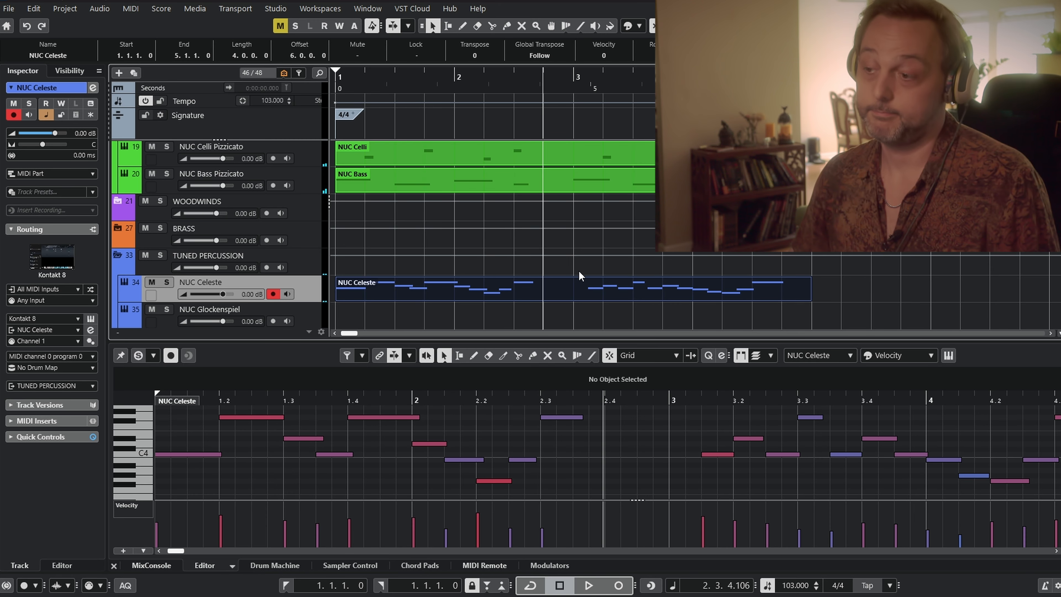
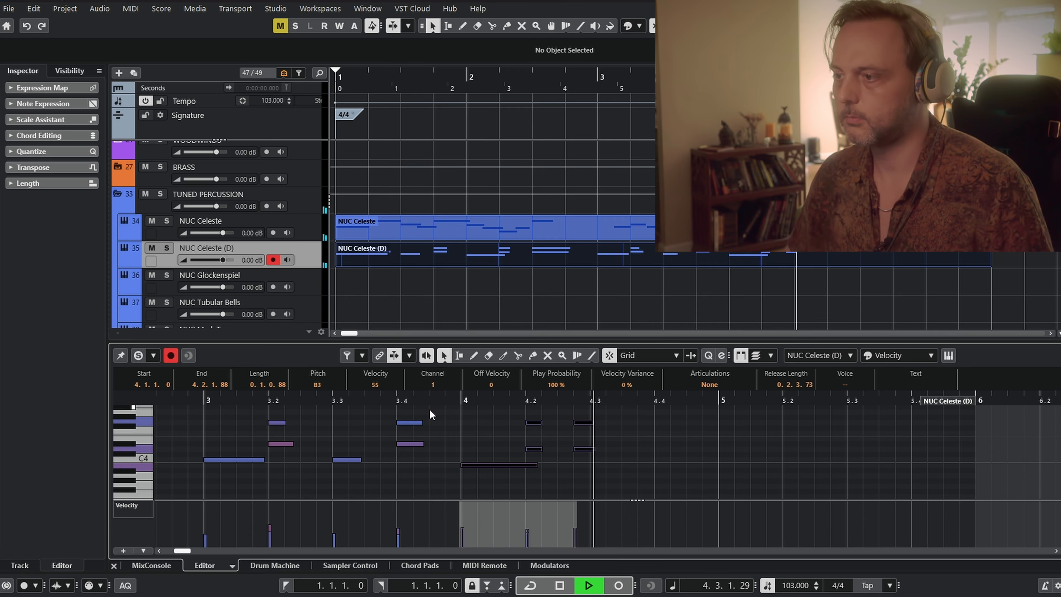
Select the bar 4 notes in NUC Celeste (D), lower the velocities of all NUC Celeste melody notes, and play the result.
drag(564, 417, 600, 450)
drag(475, 445, 714, 467)
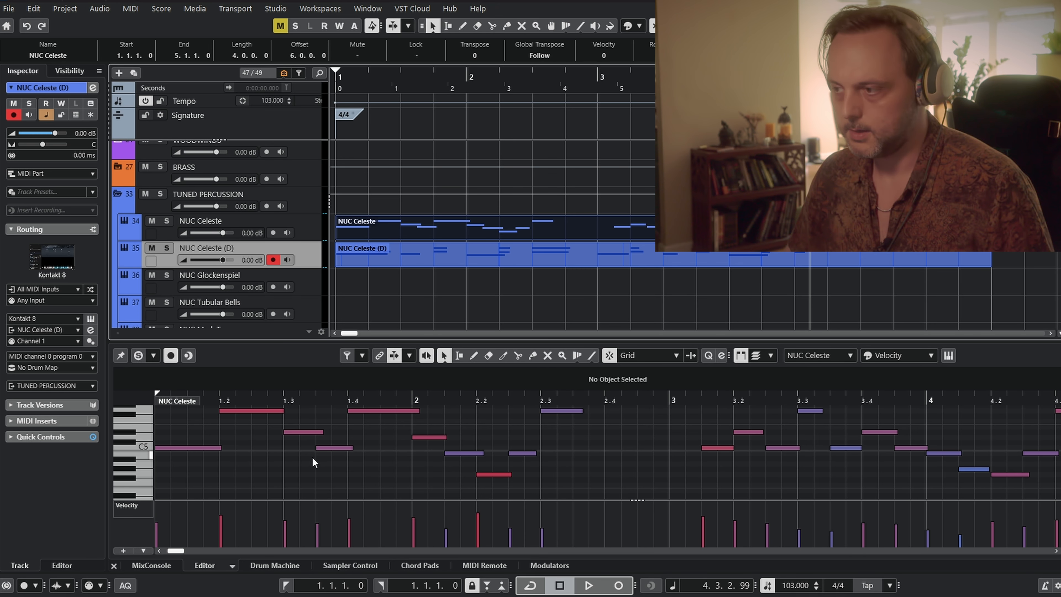
scroll(321, 458, down, 1)
scroll(321, 463, up, 2)
scroll(322, 468, down, 1)
scroll(397, 460, down, 2)
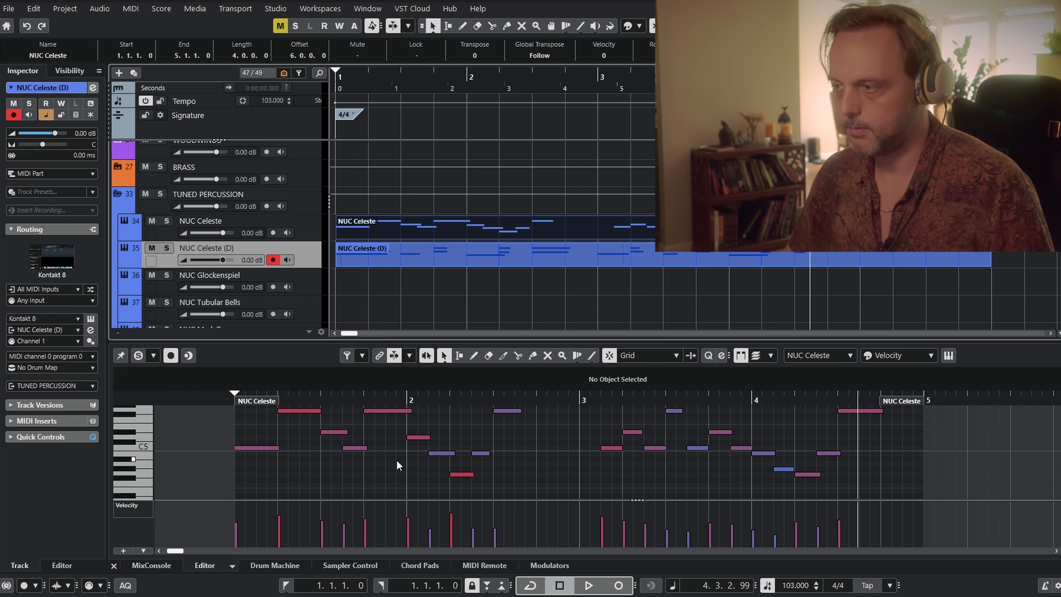
key(ctrl+a)
drag(514, 506, 520, 512)
click(251, 400)
key(space)
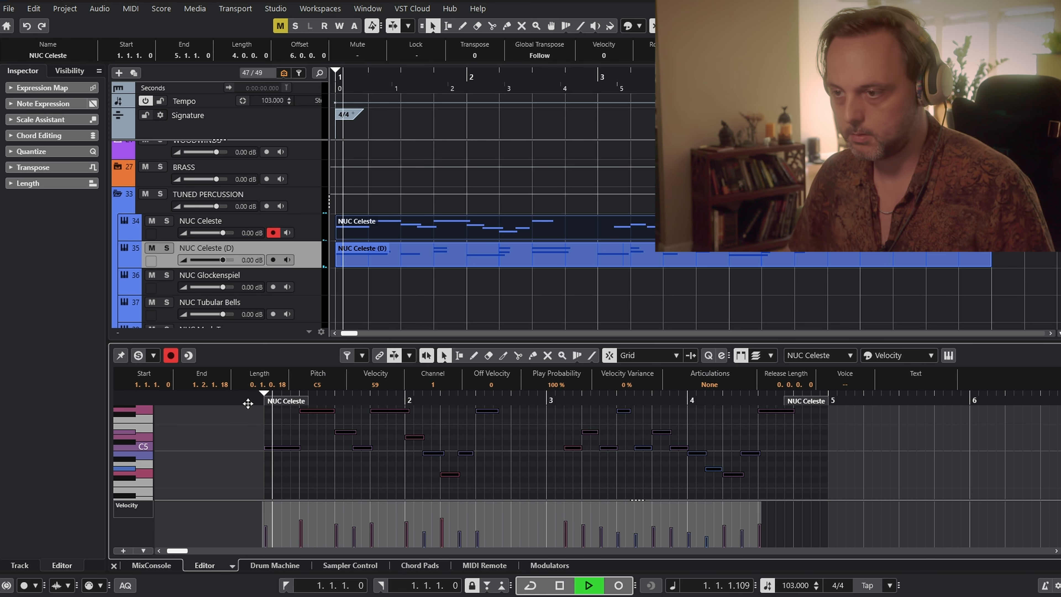
key(space)
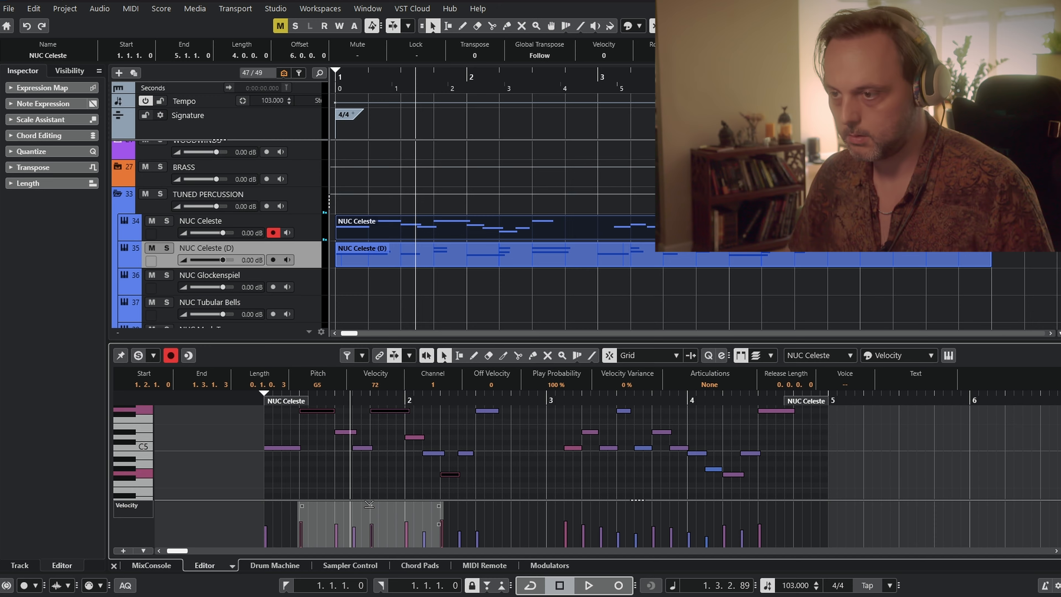
Lower the velocities of the melody notes at 1.2, 1.4 and 2.2, setting the first to 58, and play the passage.
drag(369, 504, 371, 508)
key(space)
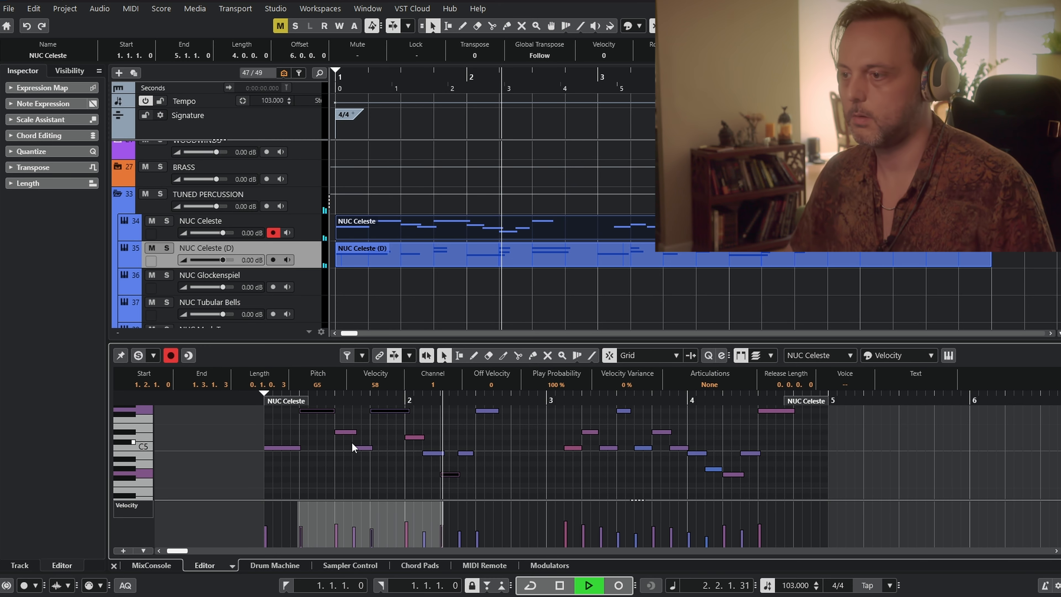
key(space)
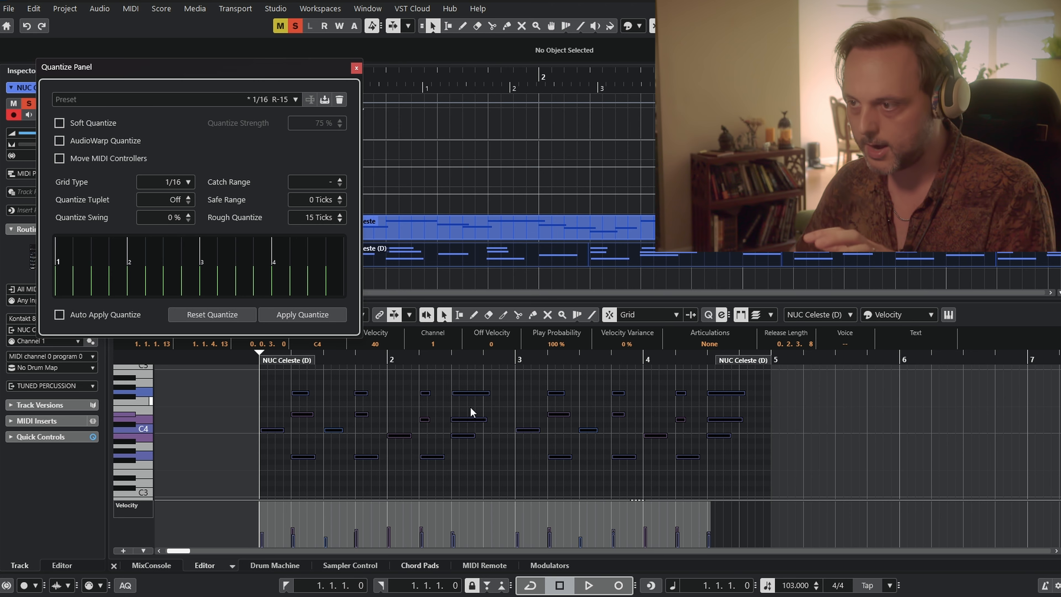
Raise the Rough Quantize amount above 15 ticks, apply it to the NUC Celeste (D) notes, and play both celeste parts.
click(339, 216)
click(339, 215)
click(339, 216)
click(339, 215)
click(339, 215)
click(296, 311)
click(357, 68)
key(space)
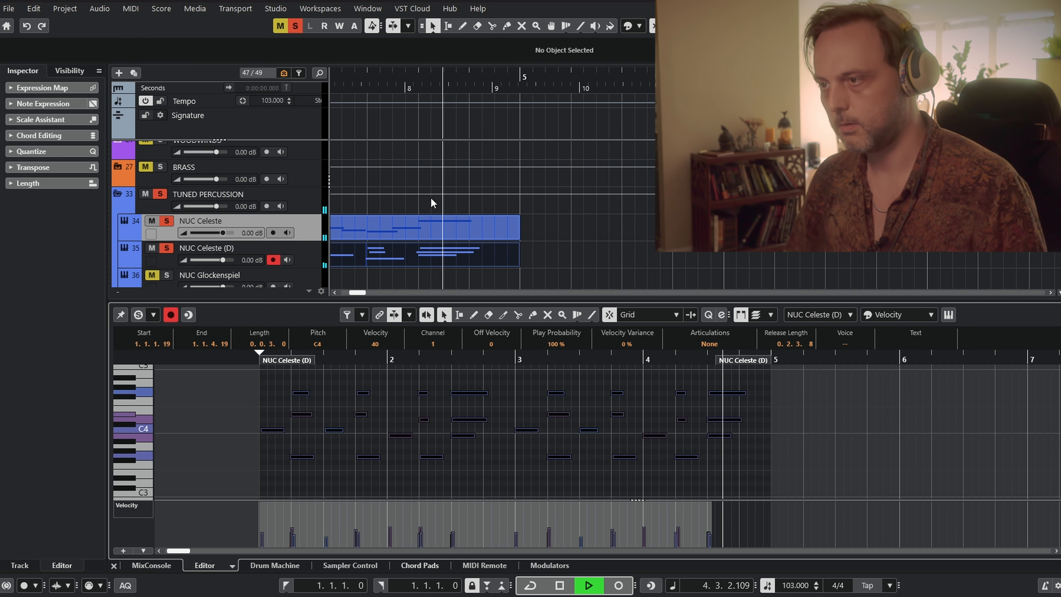
key(space)
Turn off solo on the NUC Celeste (D) and NUC Celeste tracks.
scroll(531, 183, left, 3)
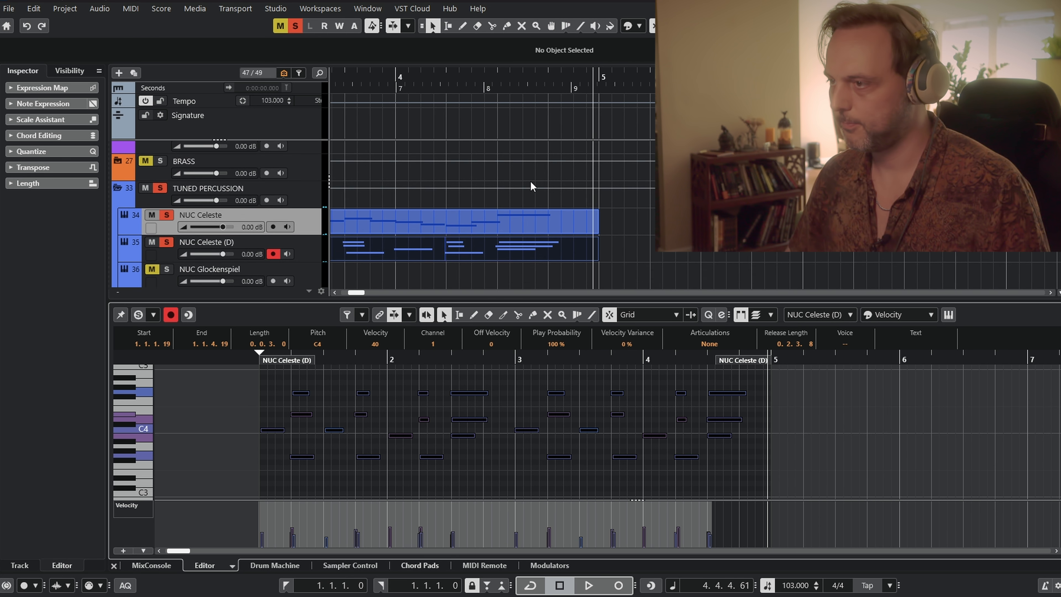
scroll(613, 214, down, 3)
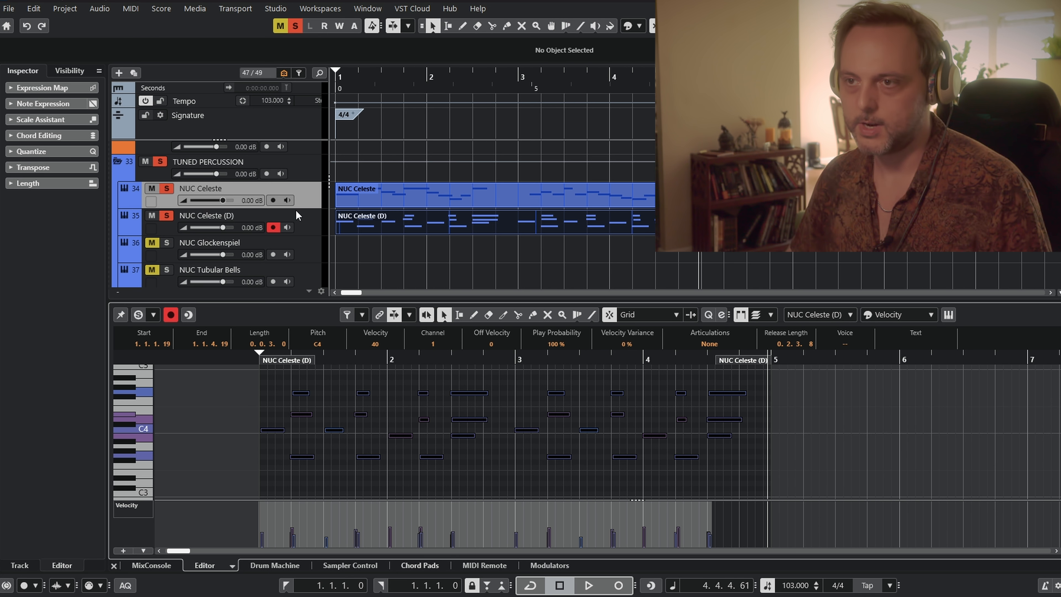
click(302, 222)
click(306, 194)
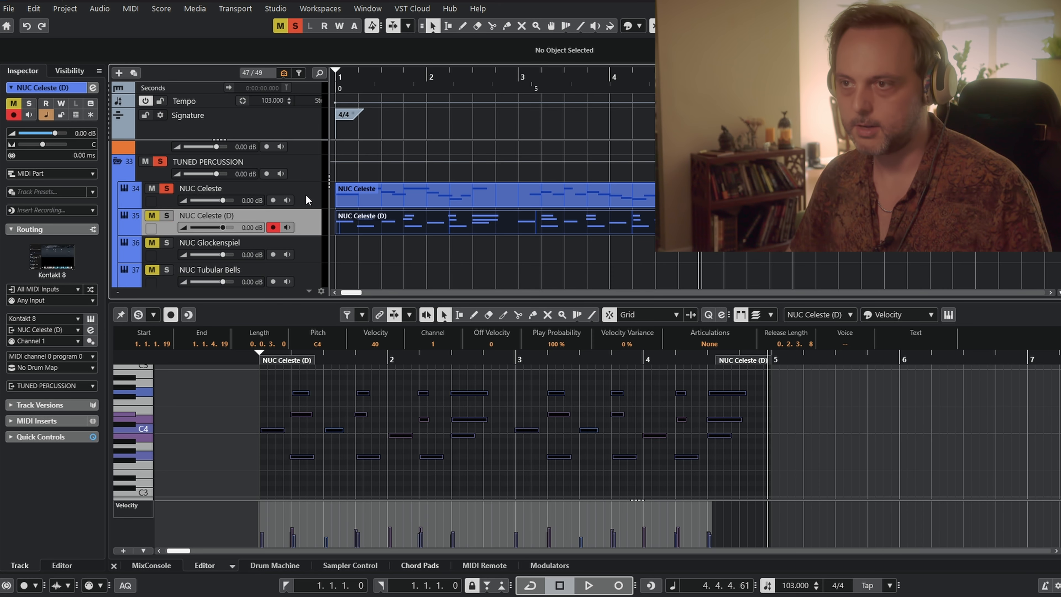
key(s)
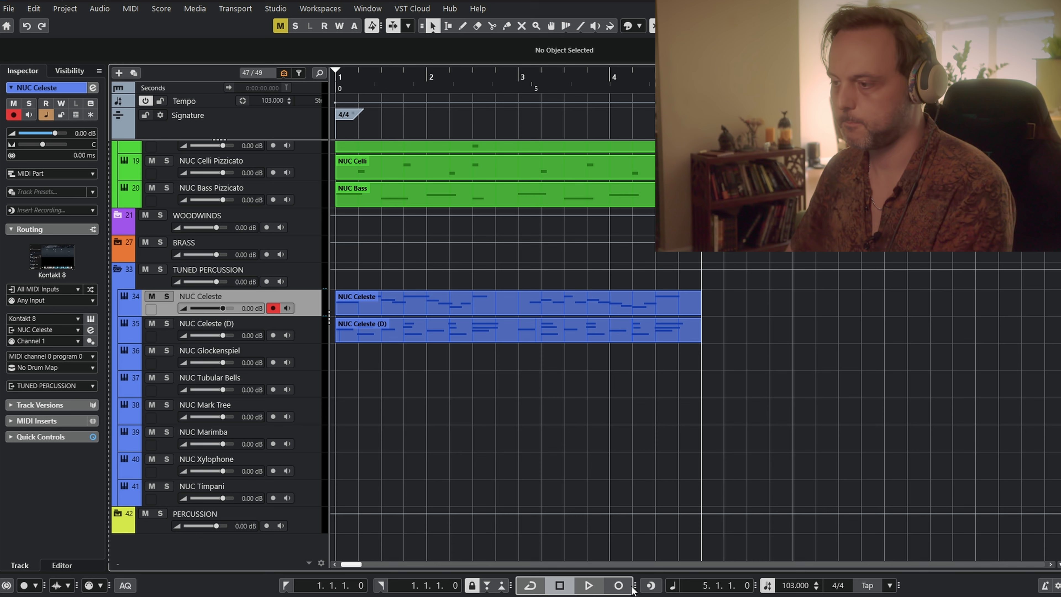
Record a new chordal part on the NUC Celeste track after bar 5 and play it back.
click(626, 590)
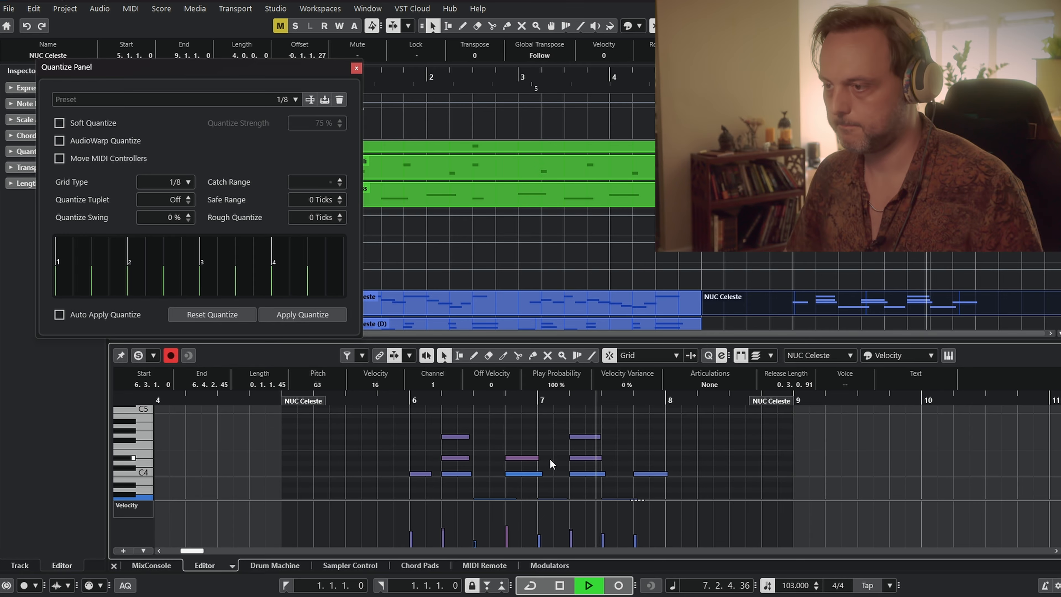
key(space)
click(526, 450)
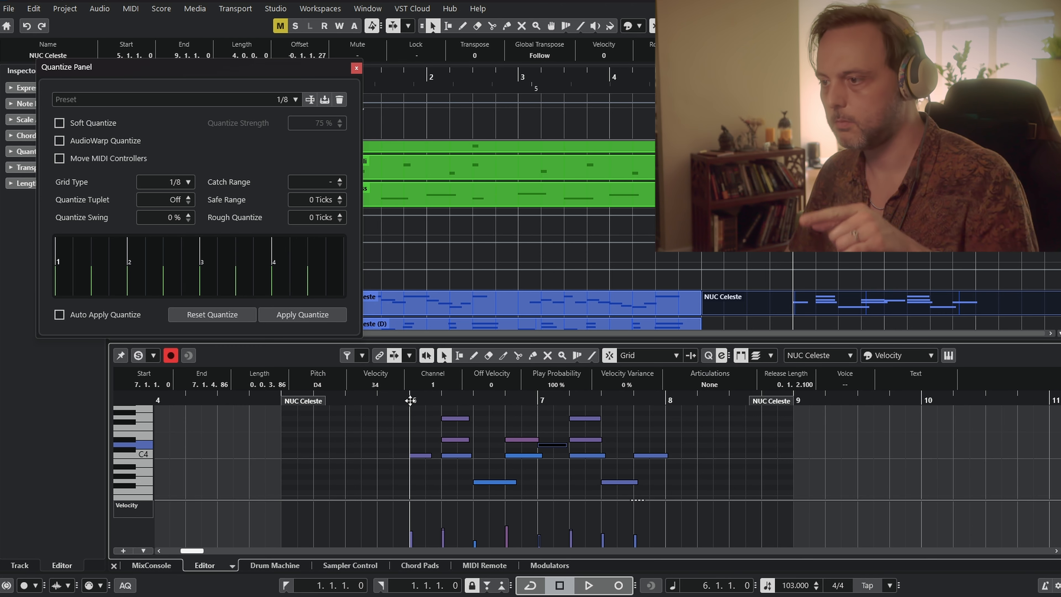
Rework the recorded celeste harmony: lower the D#4 at 6.4 to D4, delete the D4 at 7.1, and move the B3 at 6.4 to D4.
click(519, 439)
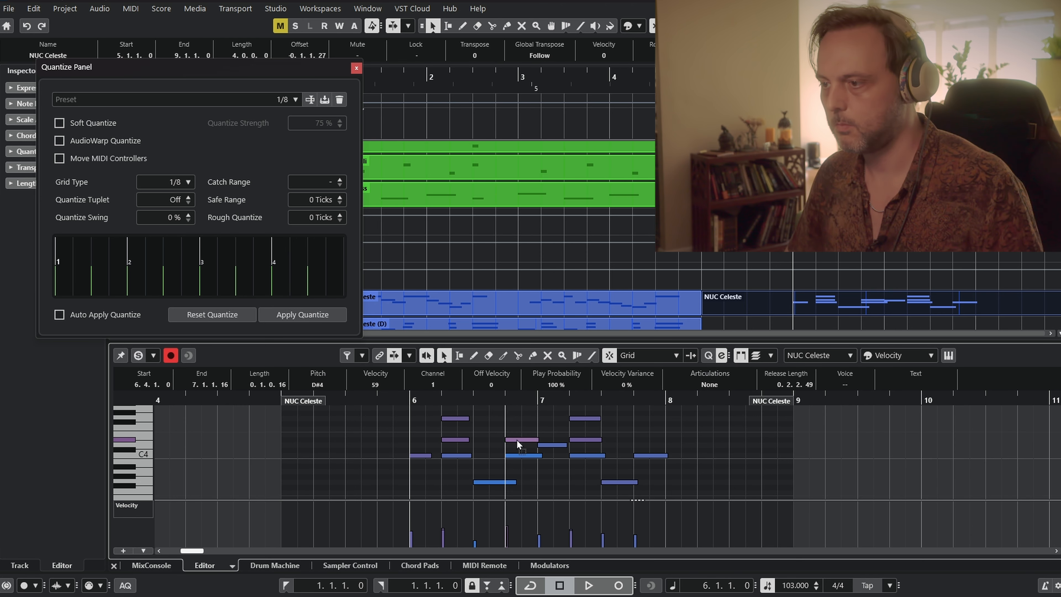
key(Down)
click(552, 445)
key(Delete)
key(space)
key(space)
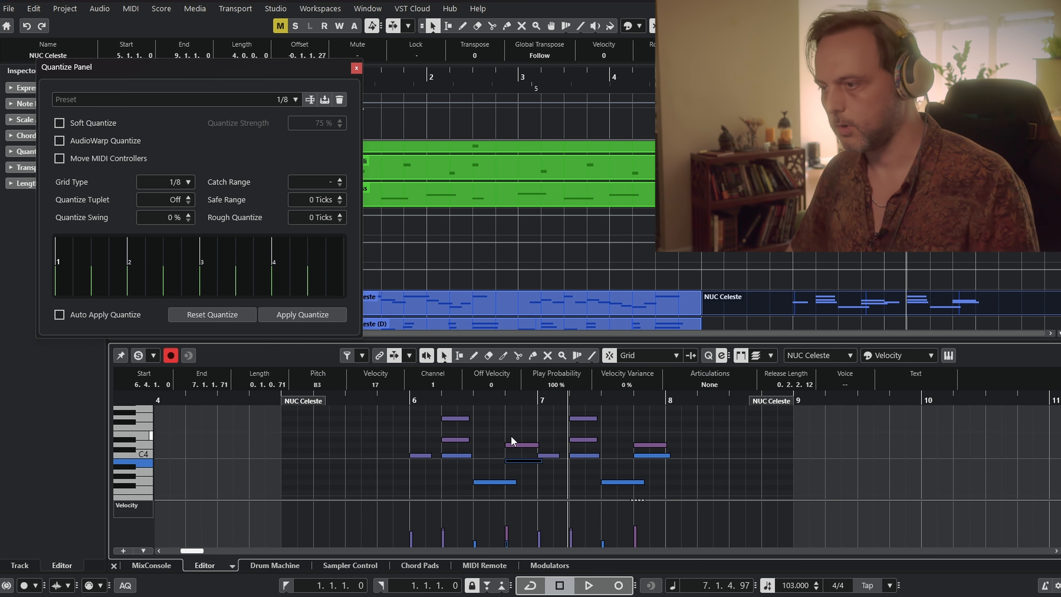
drag(531, 461, 532, 445)
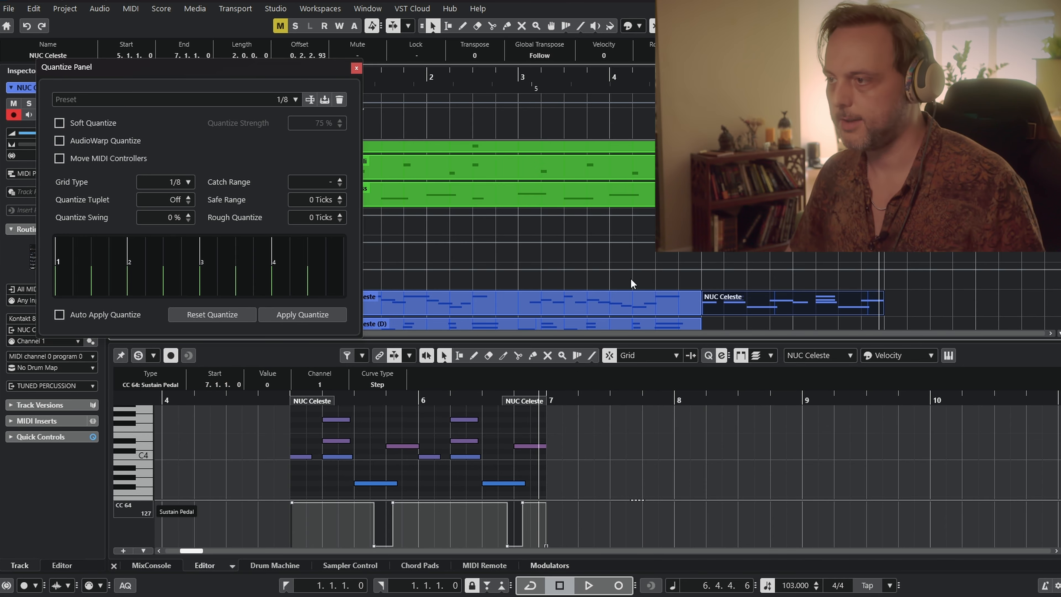
Close the Quantize Panel, play the arrangement from the start, and look over the string and celeste tracks.
scroll(631, 278, down, 2)
drag(407, 78, 318, 86)
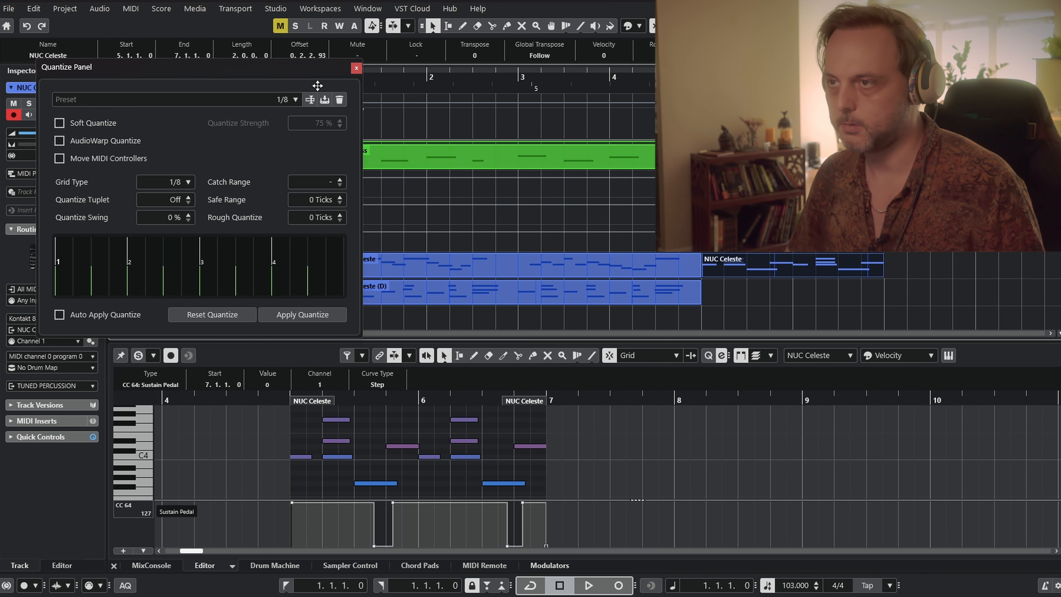
key(space)
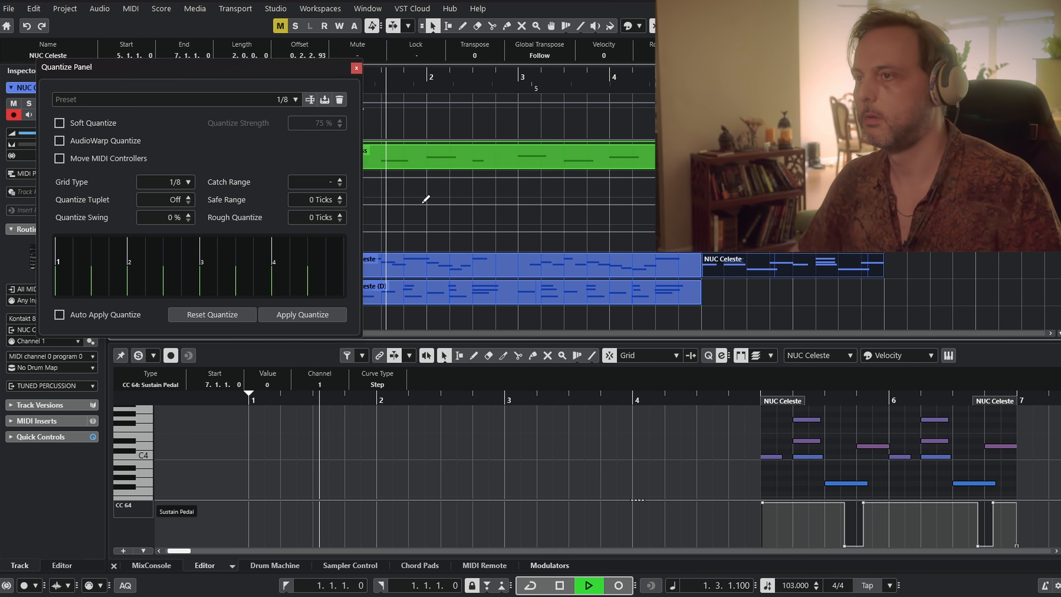
click(356, 68)
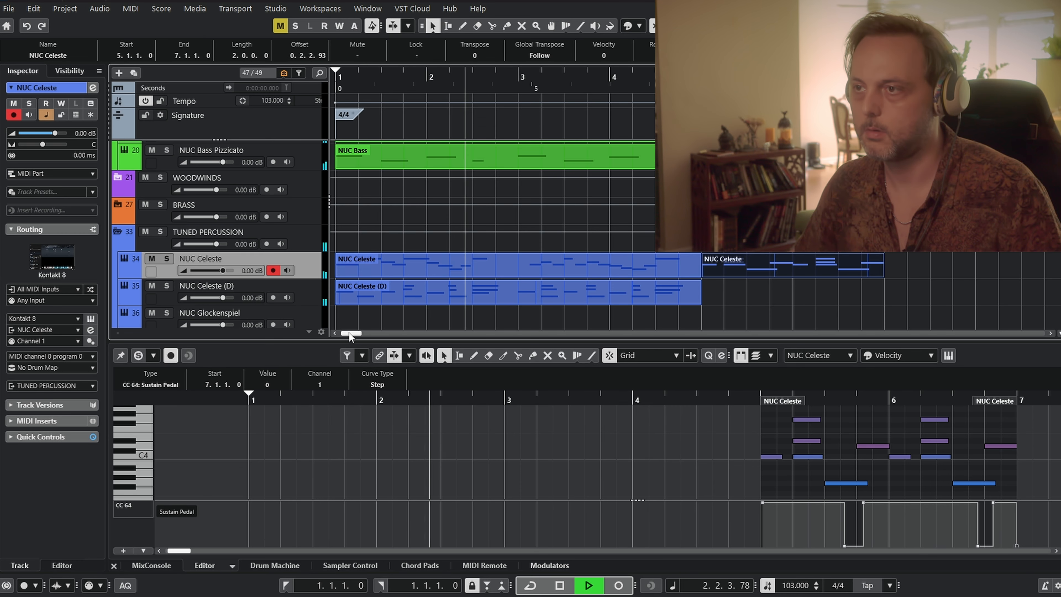
scroll(640, 209, up, 4)
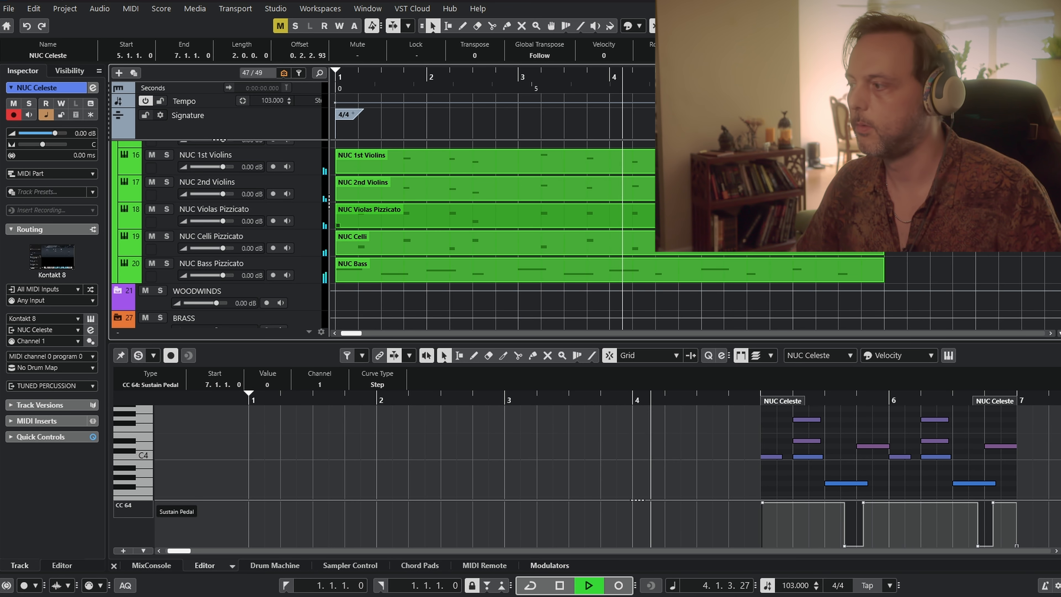
scroll(640, 209, down, 4)
key(space)
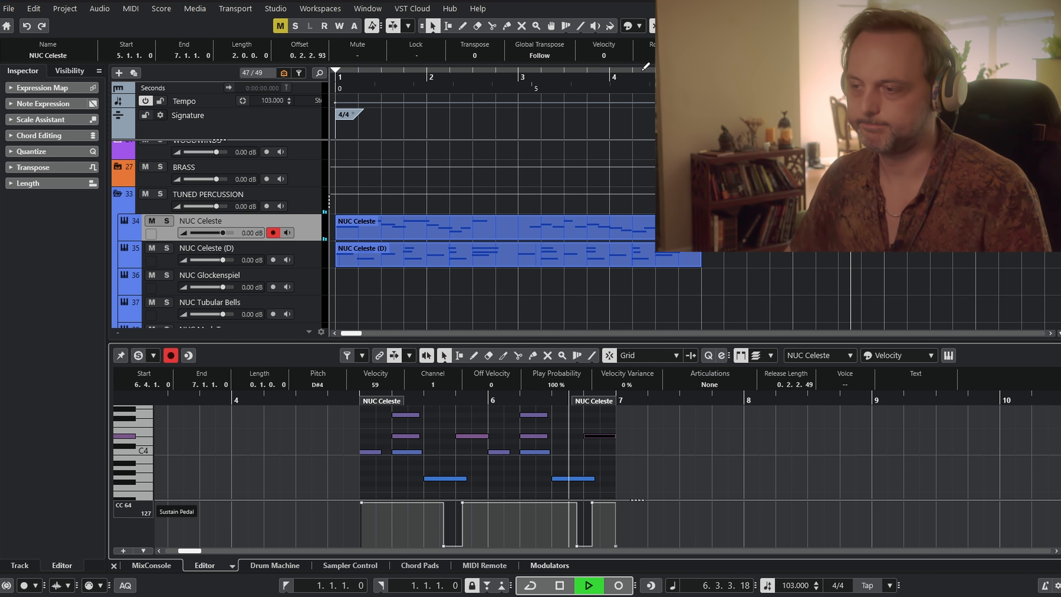
key(space)
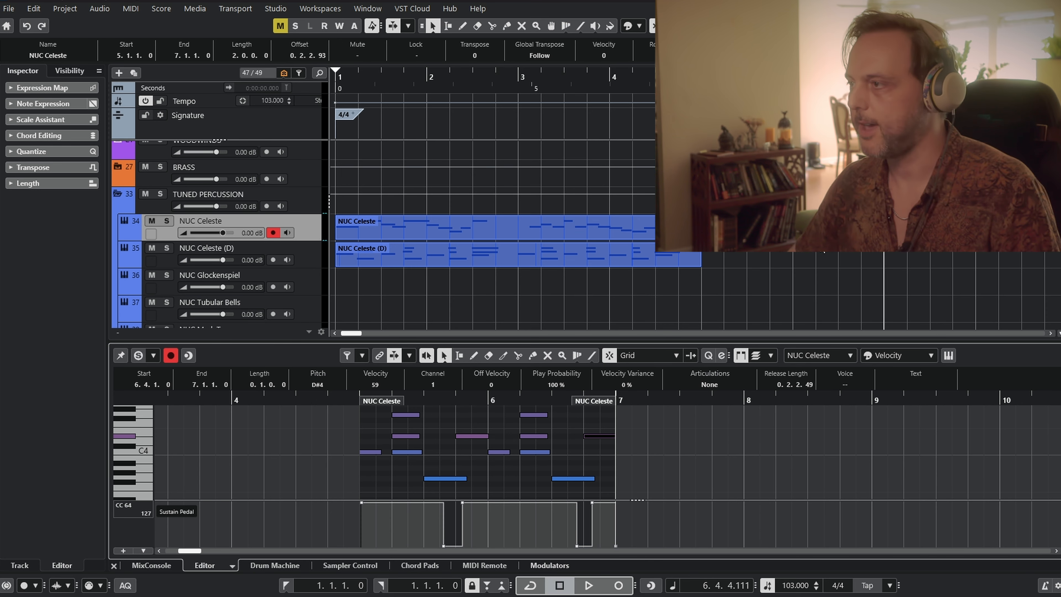
scroll(820, 253, up, 10)
scroll(817, 259, down, 5)
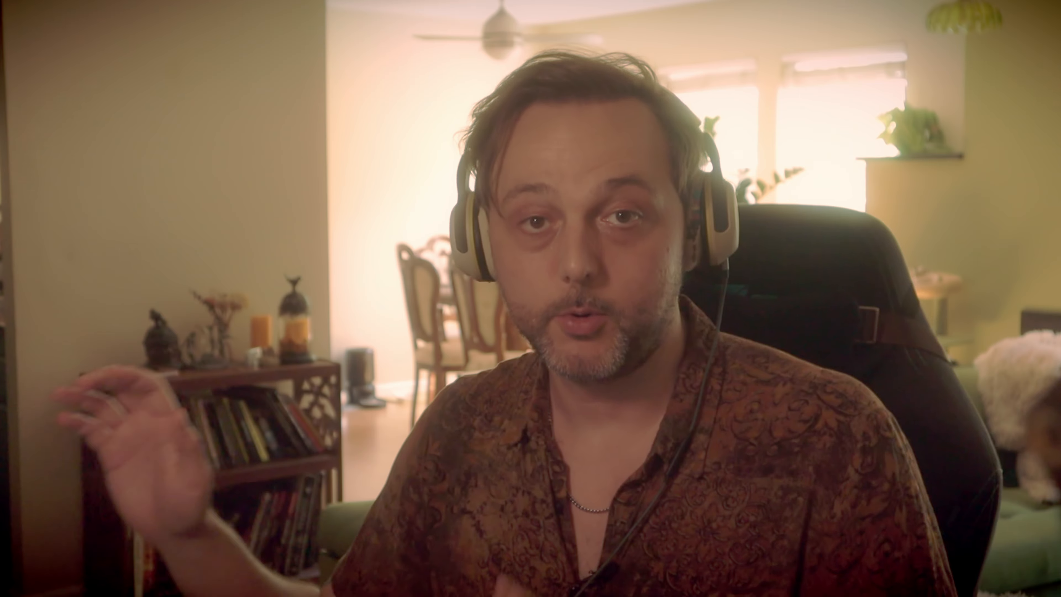